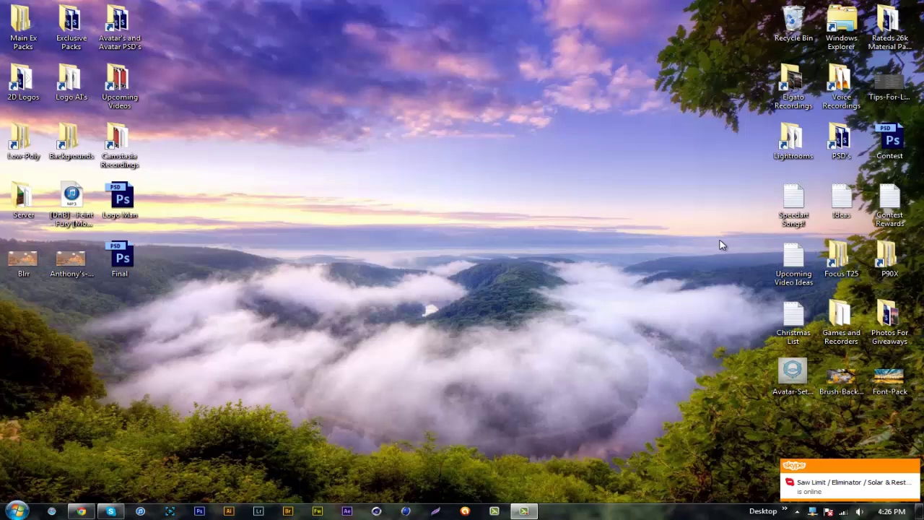
# Start Cinema 4D from its taskbar icon, opening an empty untitled scene.
pyautogui.click(405, 511)
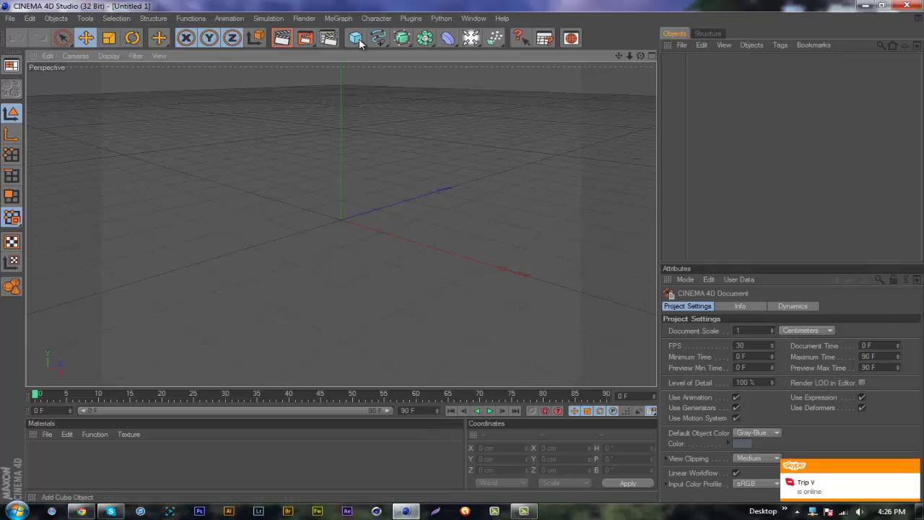
# Add a sphere to the scene and set its Segments to 14.
pyautogui.moveTo(359, 42); pyautogui.dragTo(448, 52)
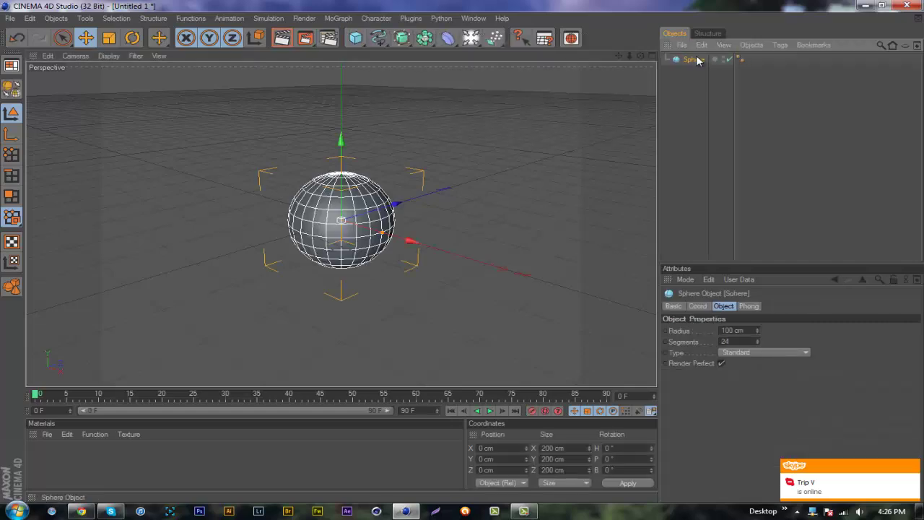
pyautogui.doubleClick(740, 340)
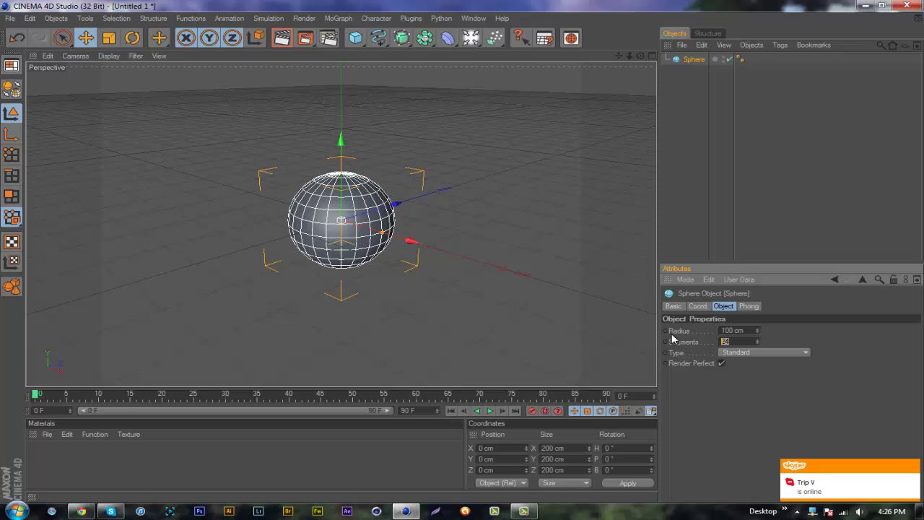
pyautogui.write('14')
pyautogui.press('Return')
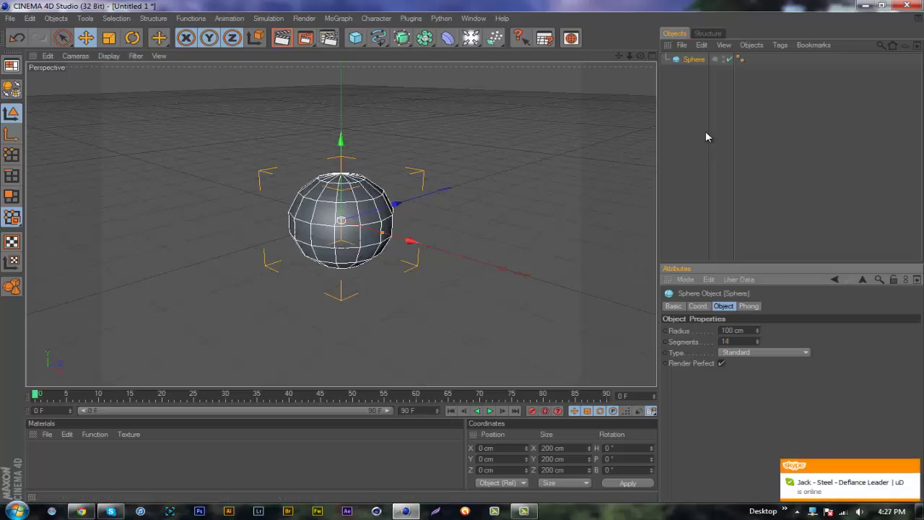
# Delete the sphere's Phong tag so it renders faceted.
pyautogui.click(743, 59)
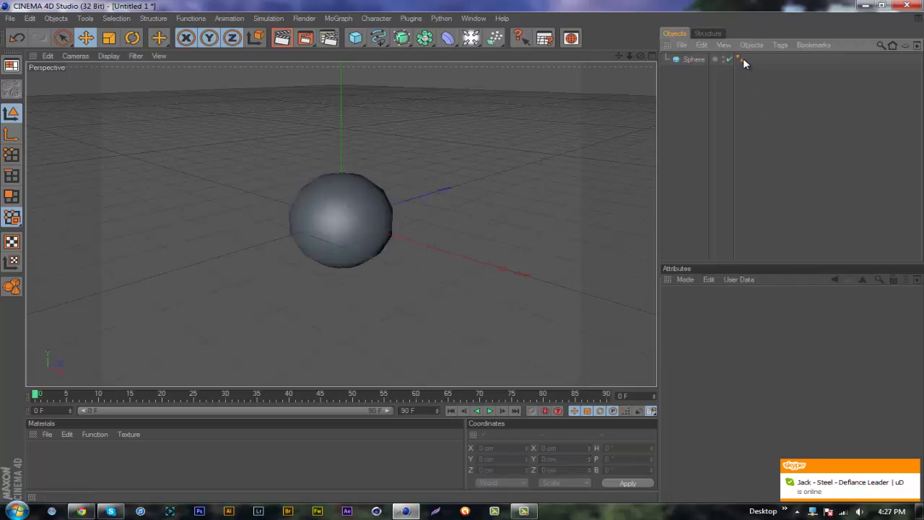
pyautogui.click(741, 60)
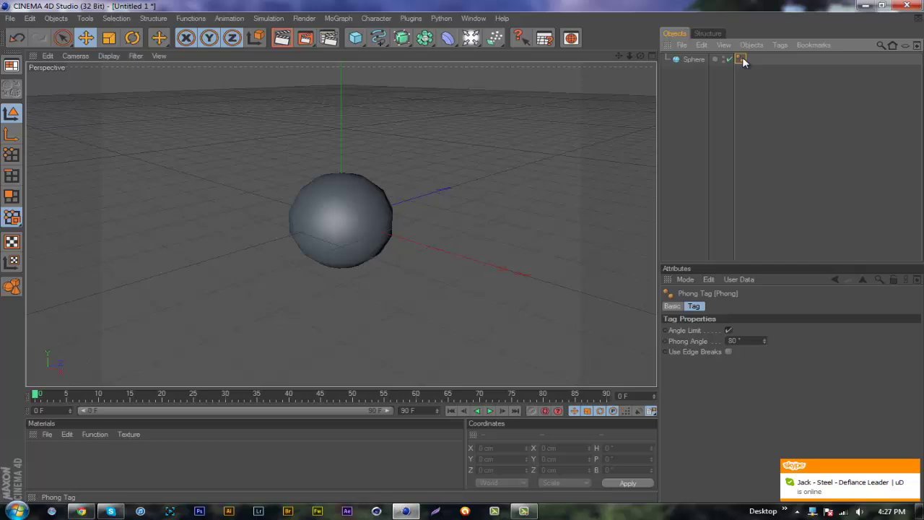
pyautogui.press('Delete')
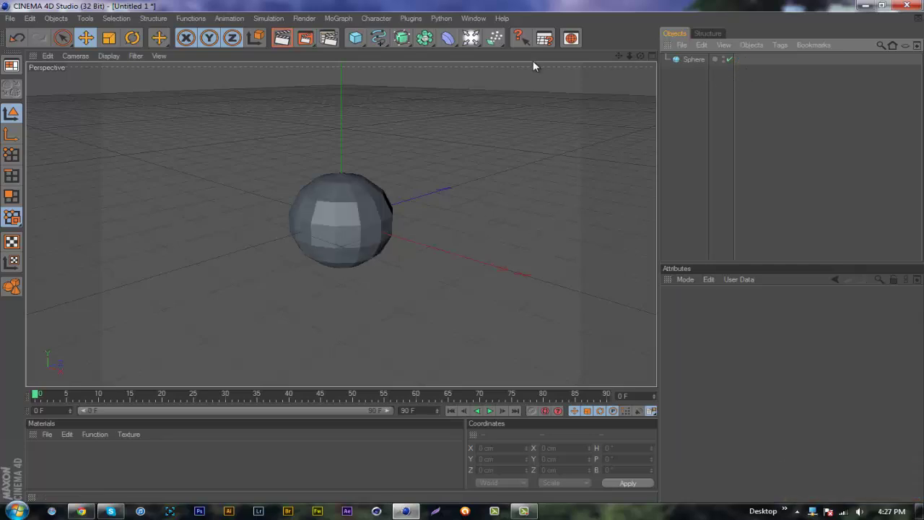
# Add a Displacer deformer as a child of Sphere, using a Noise shader.
pyautogui.click(447, 37)
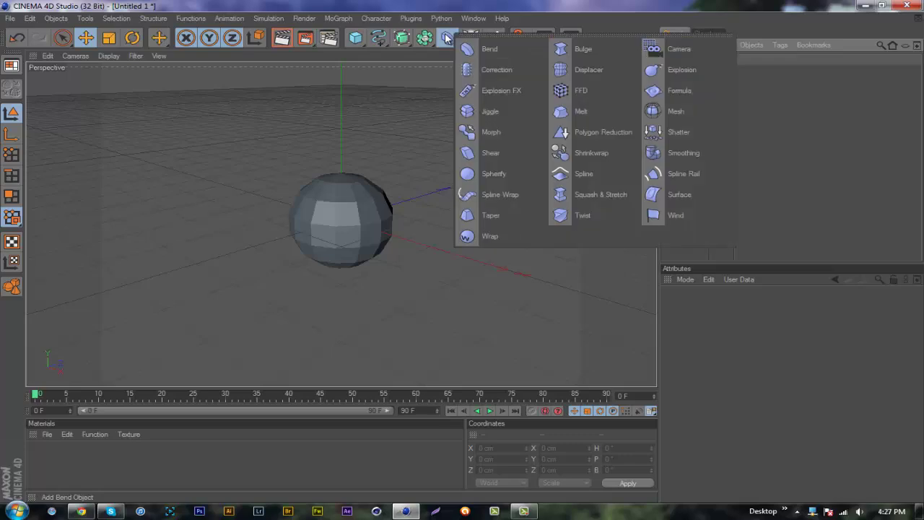
pyautogui.click(581, 69)
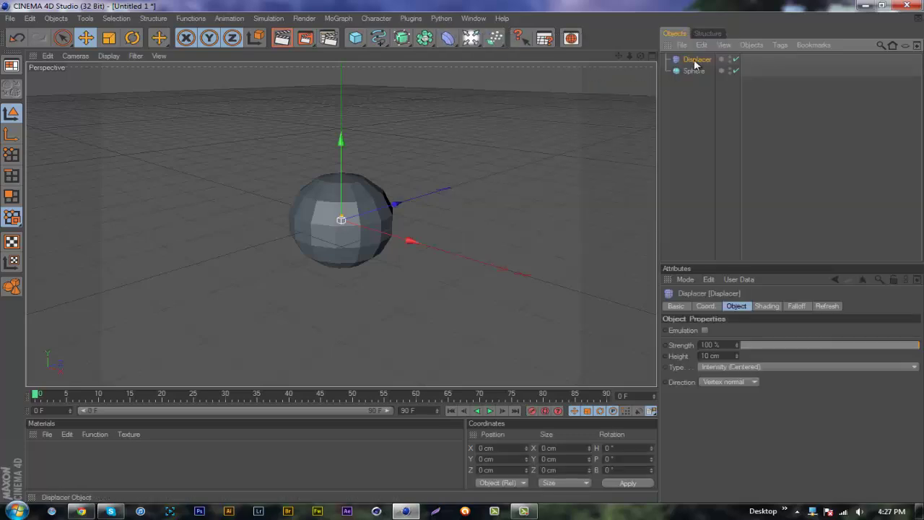
pyautogui.moveTo(694, 60); pyautogui.dragTo(697, 70)
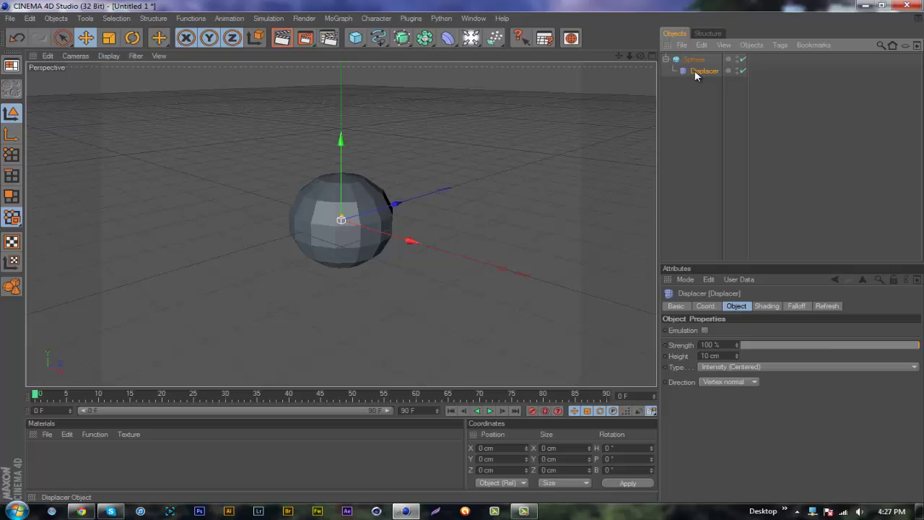
pyautogui.click(767, 307)
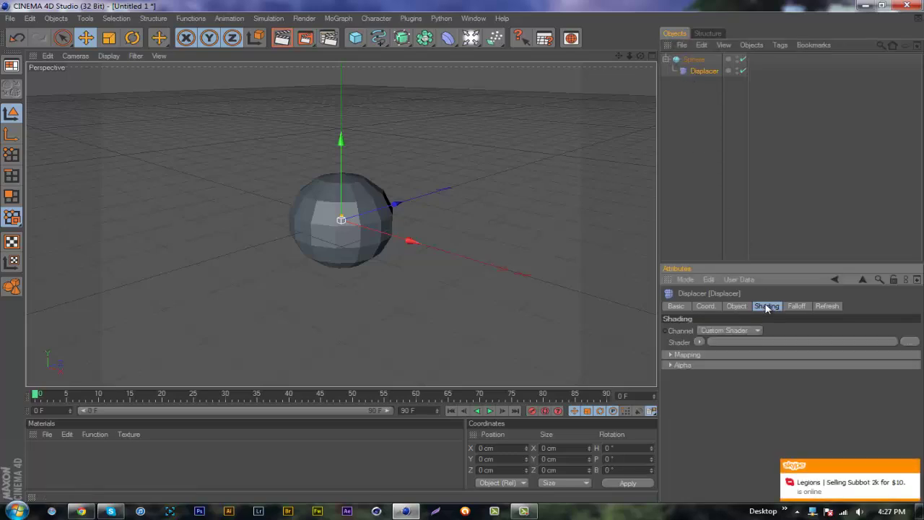
pyautogui.click(701, 340)
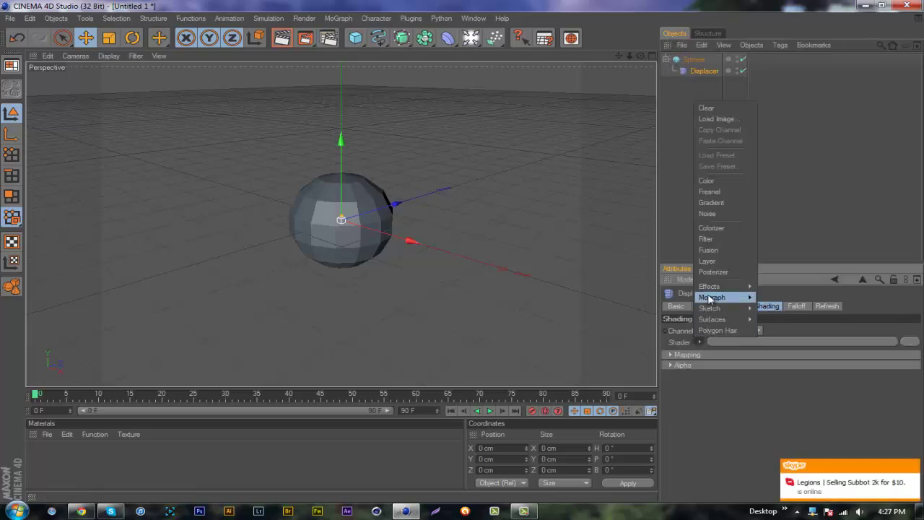
pyautogui.click(716, 213)
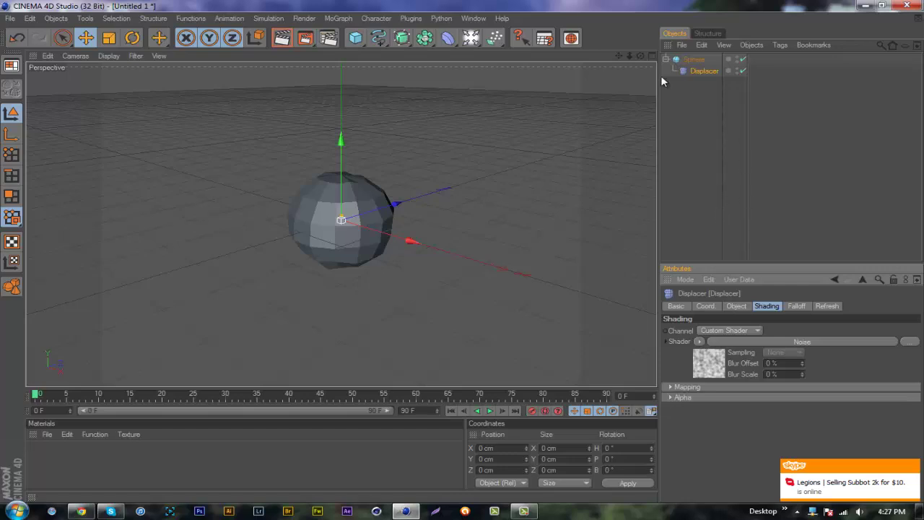
# Put a Polygon Reduction deformer under Sphere at 88% strength and collapse the hierarchy.
pyautogui.click(448, 37)
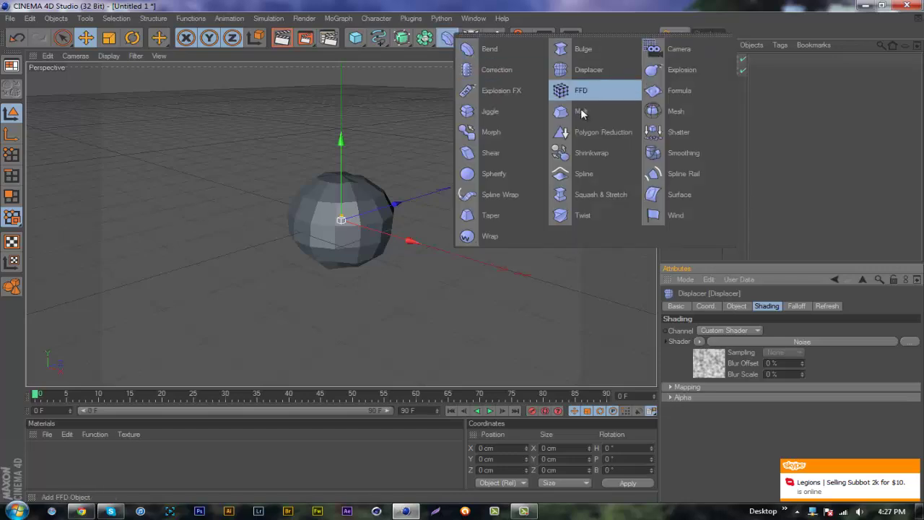
pyautogui.click(598, 132)
pyautogui.moveTo(706, 57)
pyautogui.mouseDown()
pyautogui.moveTo(721, 75)
pyautogui.moveTo(708, 83)
pyautogui.mouseUp()
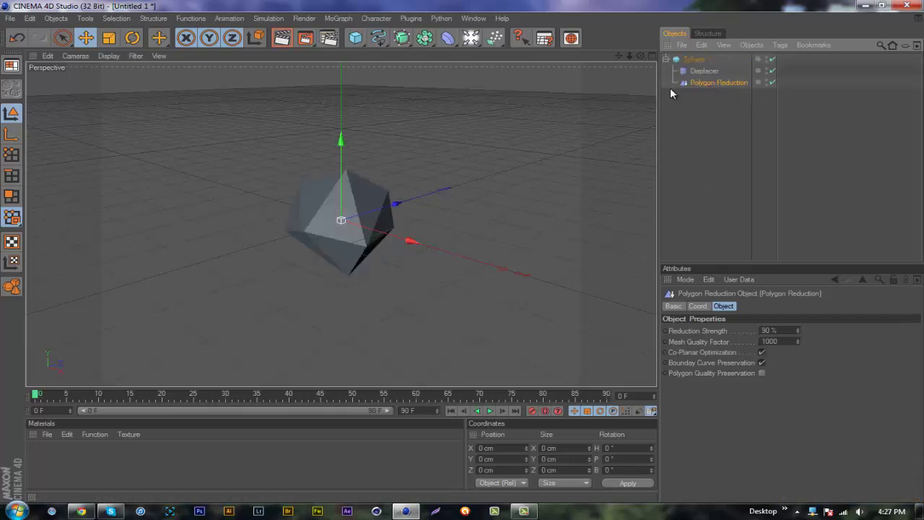
pyautogui.click(798, 332)
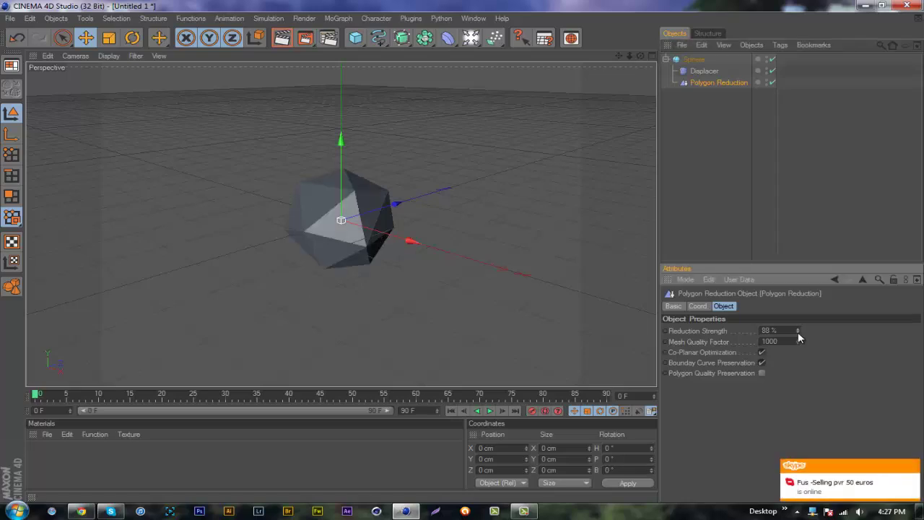
pyautogui.click(666, 60)
pyautogui.click(694, 61)
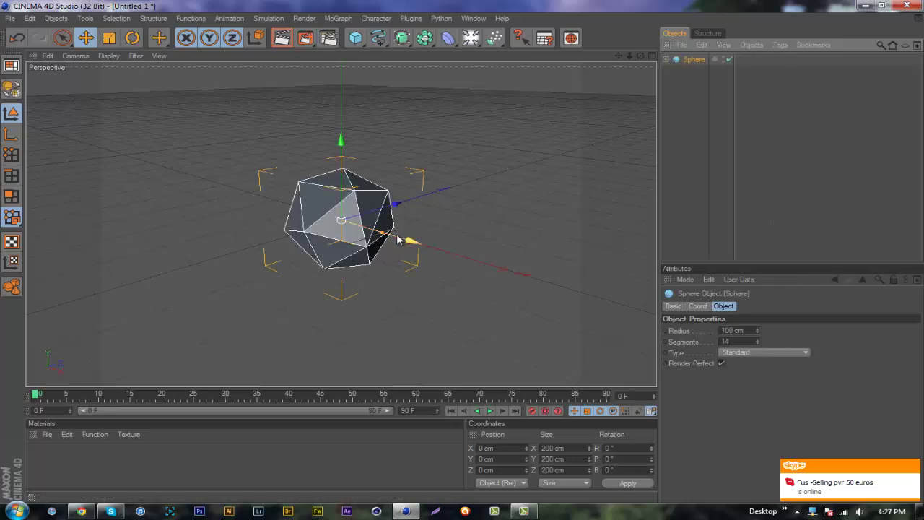
# Duplicate the sphere as Sphere 1, shrink it, and nestle it against the original.
pyautogui.moveTo(408, 241); pyautogui.dragTo(396, 240)
pyautogui.moveTo(369, 196)
pyautogui.mouseDown()
pyautogui.moveTo(361, 186)
pyautogui.moveTo(267, 199)
pyautogui.mouseUp()
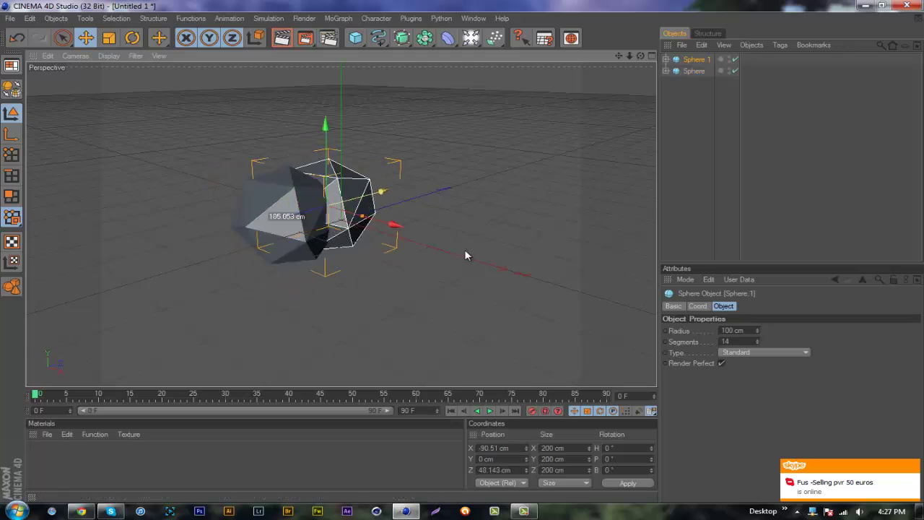
pyautogui.click(109, 38)
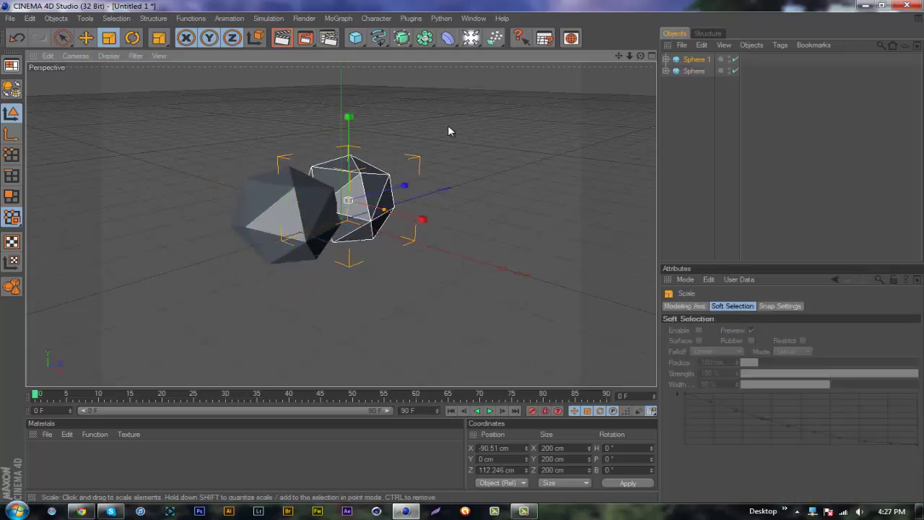
pyautogui.moveTo(448, 124)
pyautogui.mouseDown()
pyautogui.moveTo(458, 252)
pyautogui.moveTo(433, 239)
pyautogui.mouseUp()
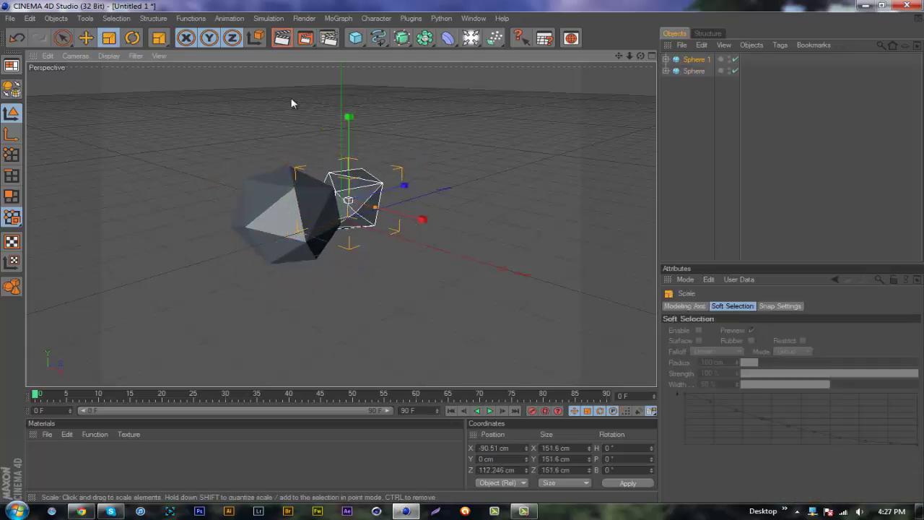
pyautogui.click(86, 37)
pyautogui.moveTo(379, 189); pyautogui.dragTo(462, 252)
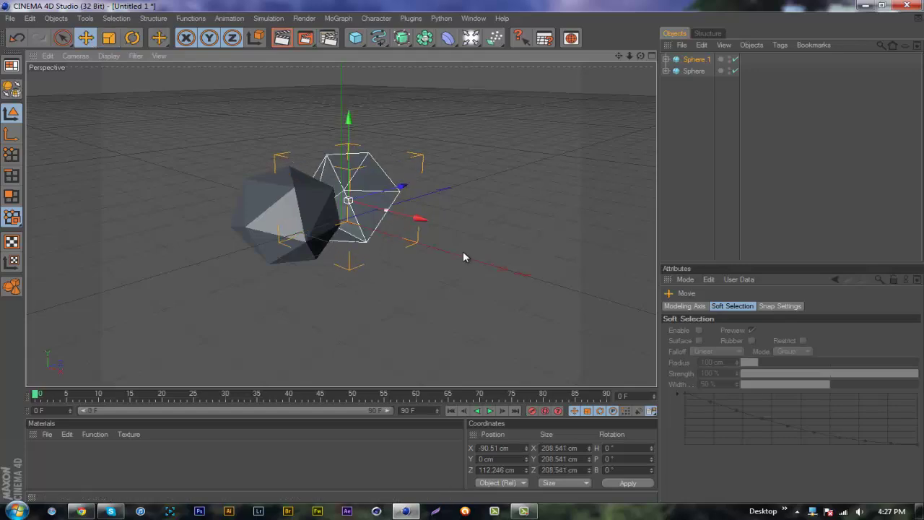
pyautogui.hotkey('ctrl', 'z')
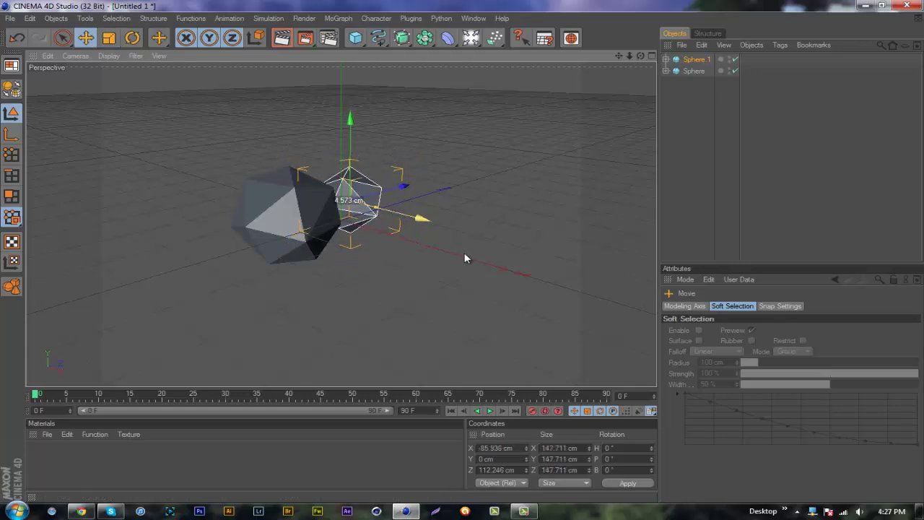
pyautogui.hotkey('ctrl', 'z')
pyautogui.moveTo(459, 251); pyautogui.dragTo(420, 234)
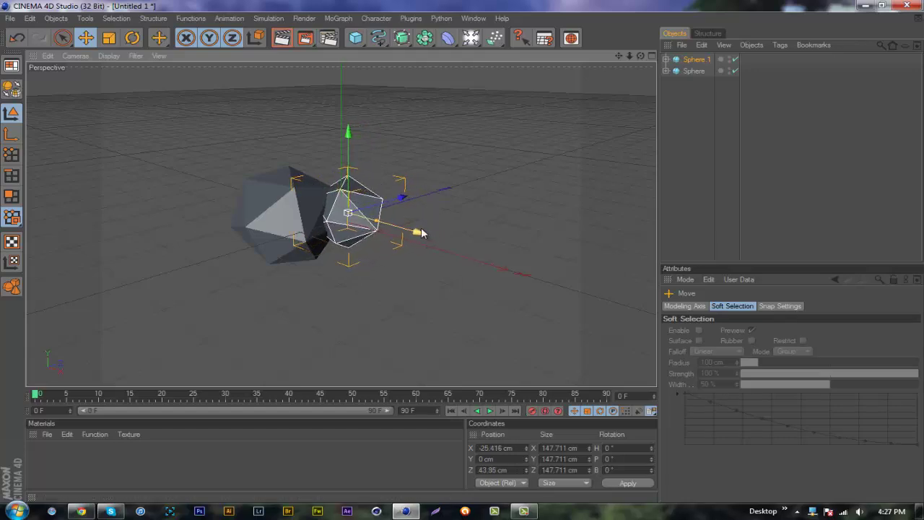
# Copy Sphere 1 into a smaller Sphere 2 raised on top of the cluster.
pyautogui.hotkey('ctrl', 'c')
pyautogui.hotkey('ctrl', 'v')
pyautogui.click(109, 38)
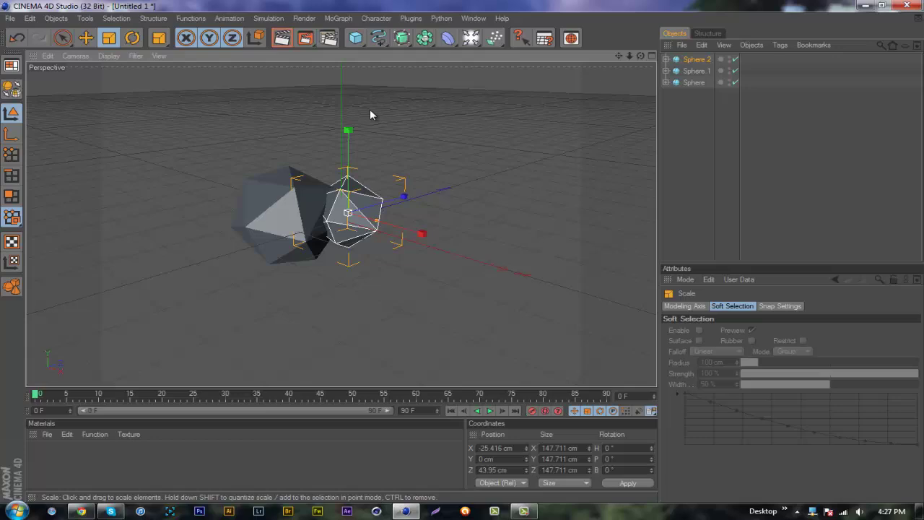
pyautogui.moveTo(461, 252); pyautogui.dragTo(433, 253)
pyautogui.click(86, 38)
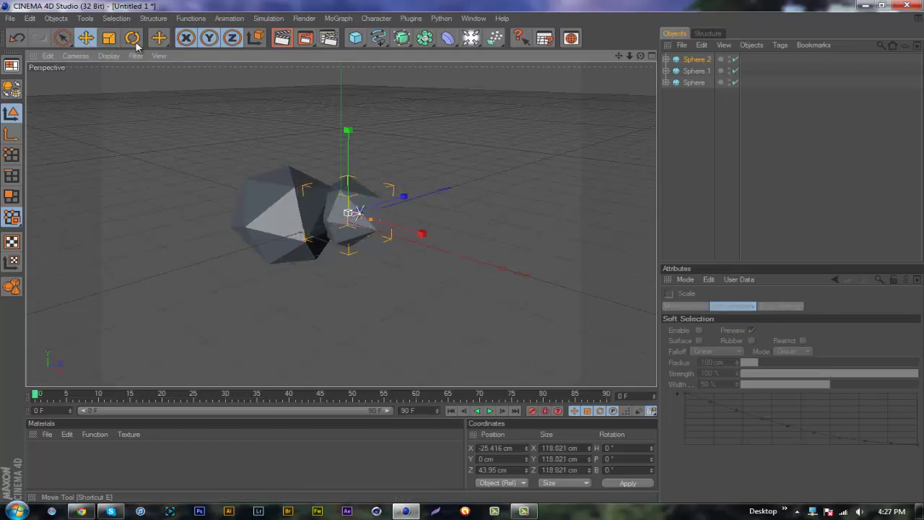
pyautogui.moveTo(348, 159)
pyautogui.mouseDown()
pyautogui.moveTo(425, 172)
pyautogui.moveTo(409, 165)
pyautogui.mouseUp()
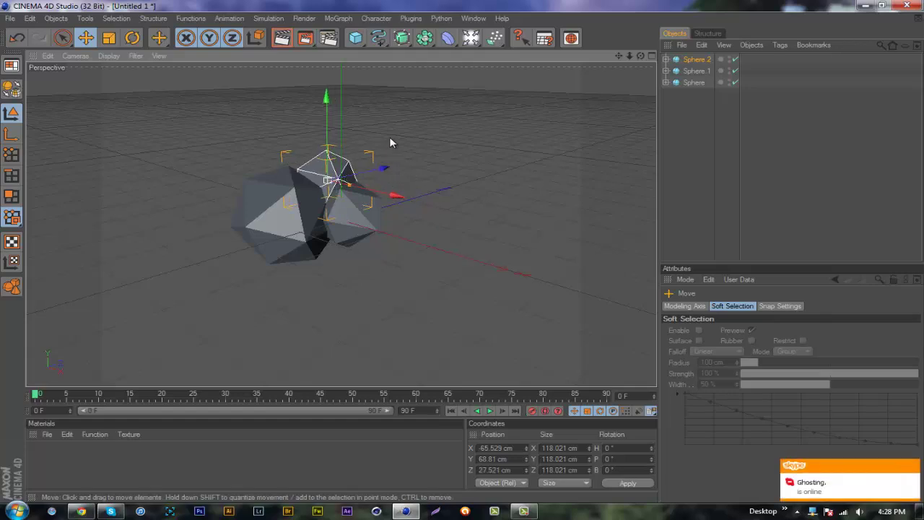
# Duplicate a sphere into a smaller Sphere 3 lowered into the clump.
pyautogui.keyDown('ctrl'); pyautogui.moveTo(383, 169); pyautogui.dragTo(329, 180); pyautogui.keyUp('ctrl')
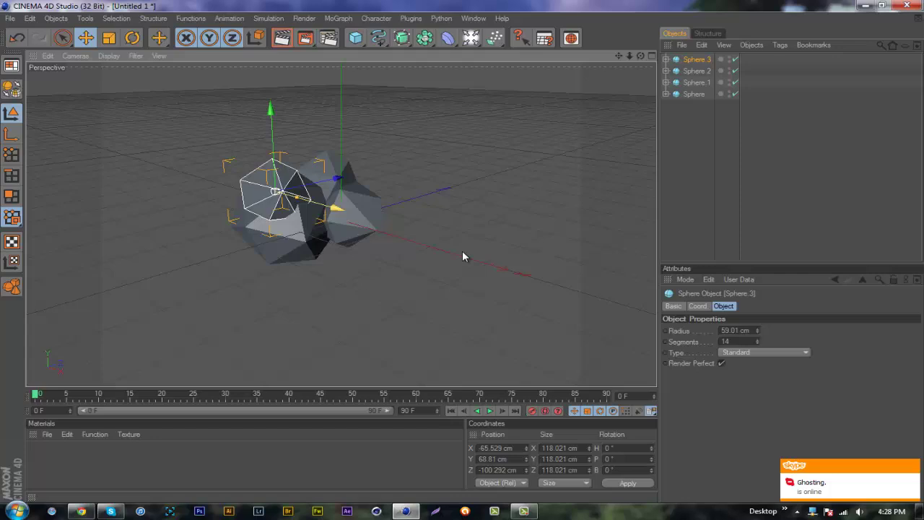
pyautogui.moveTo(462, 255); pyautogui.dragTo(505, 249)
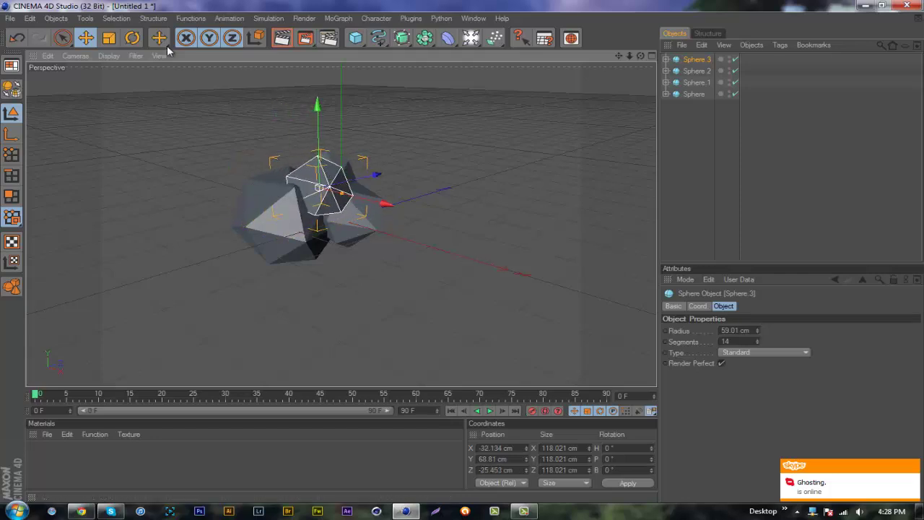
pyautogui.click(109, 38)
pyautogui.moveTo(462, 250); pyautogui.dragTo(440, 242)
pyautogui.press('e')
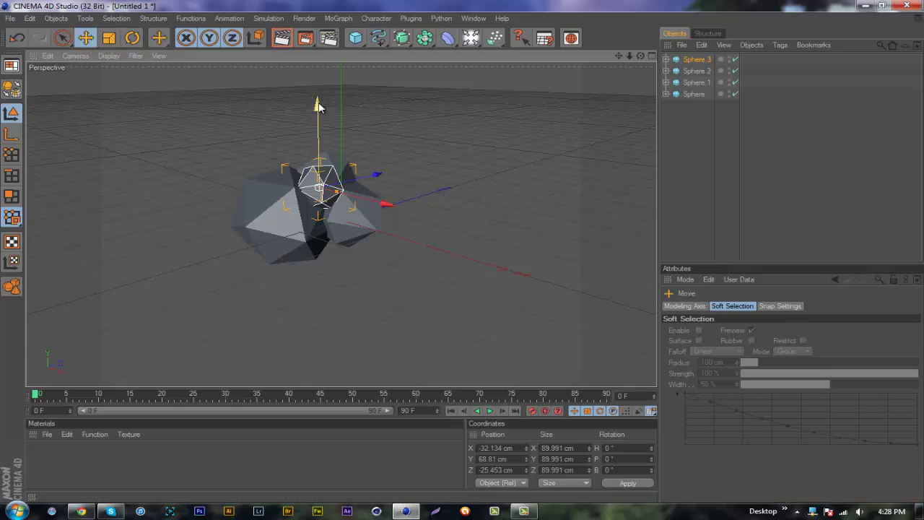
pyautogui.moveTo(319, 107); pyautogui.dragTo(462, 250)
pyautogui.moveTo(379, 173); pyautogui.dragTo(462, 256)
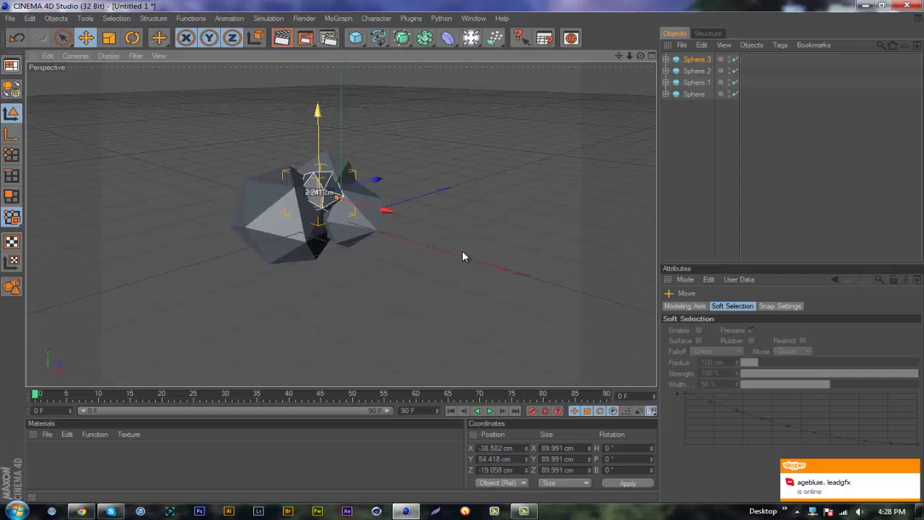
# Copy it into a larger Sphere 4 placed low under the clump's front.
pyautogui.hotkey('ctrl', 'c')
pyautogui.hotkey('ctrl', 'v')
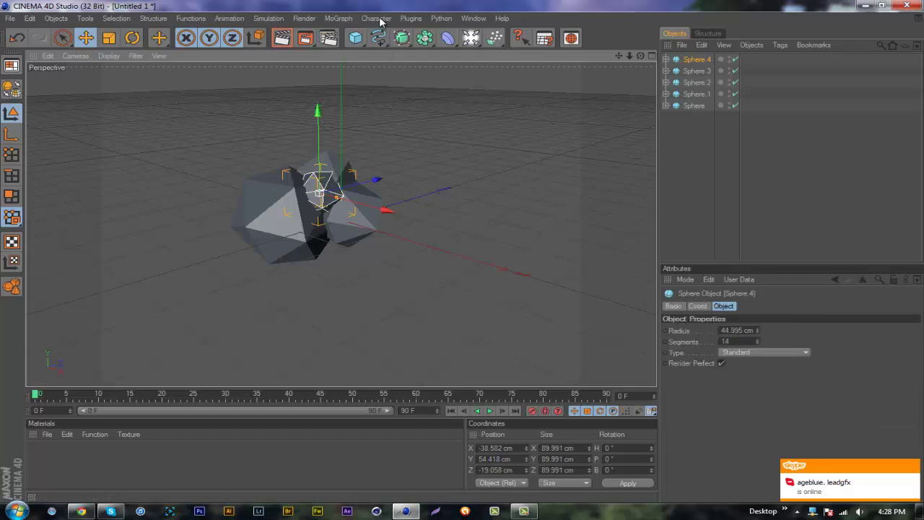
pyautogui.moveTo(317, 110); pyautogui.dragTo(462, 252)
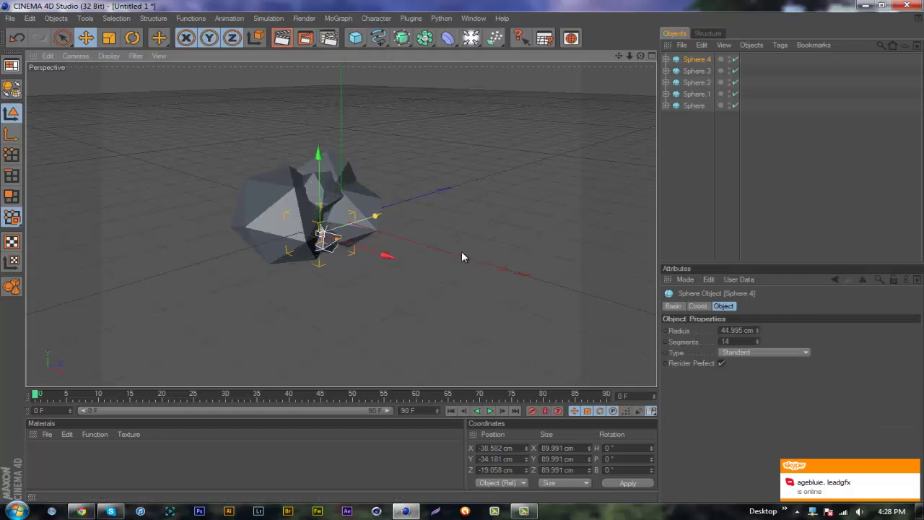
pyautogui.moveTo(463, 251); pyautogui.dragTo(357, 223)
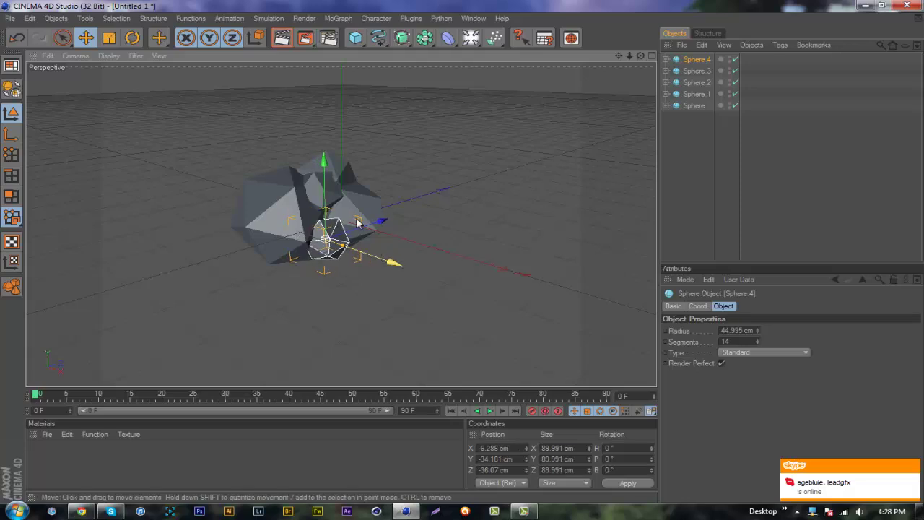
pyautogui.press('t')
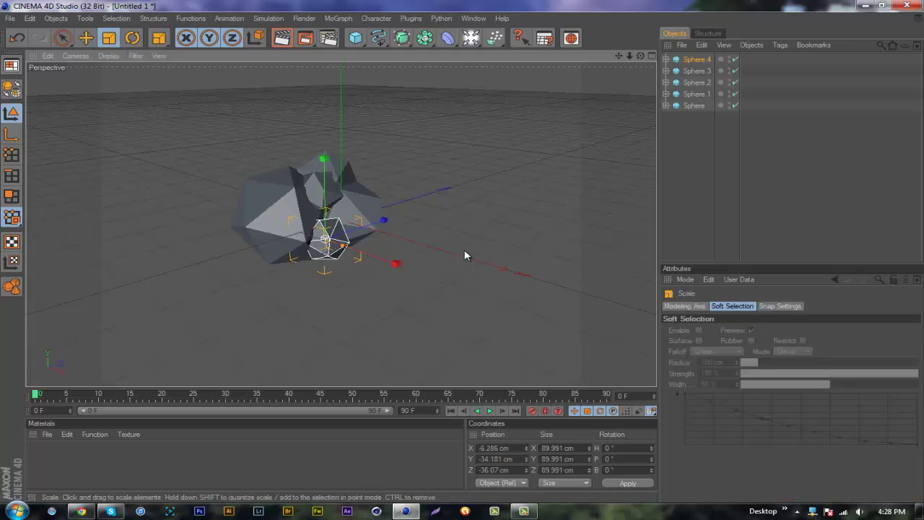
pyautogui.moveTo(465, 254); pyautogui.dragTo(454, 200)
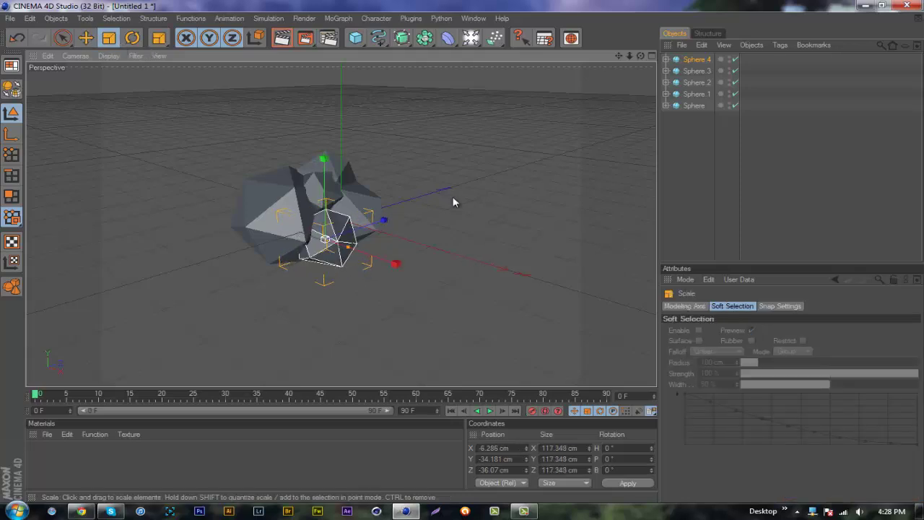
pyautogui.click(85, 39)
pyautogui.moveTo(461, 250); pyautogui.dragTo(382, 233)
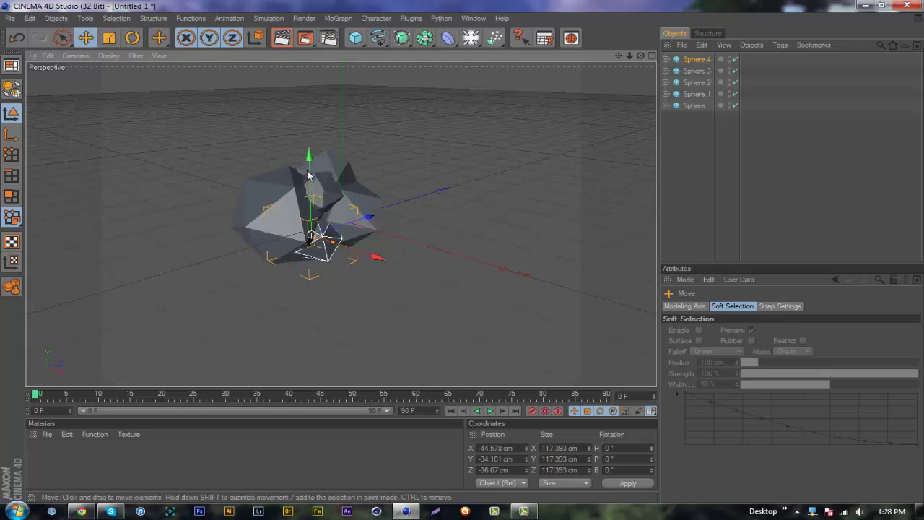
pyautogui.moveTo(464, 256); pyautogui.dragTo(462, 256)
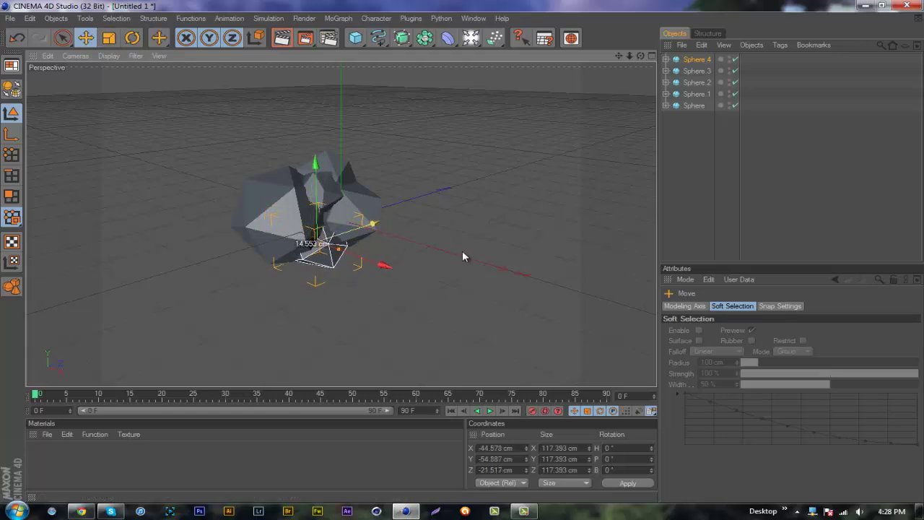
# Select all five spheres and rotate the clump as a whole.
pyautogui.click(833, 201)
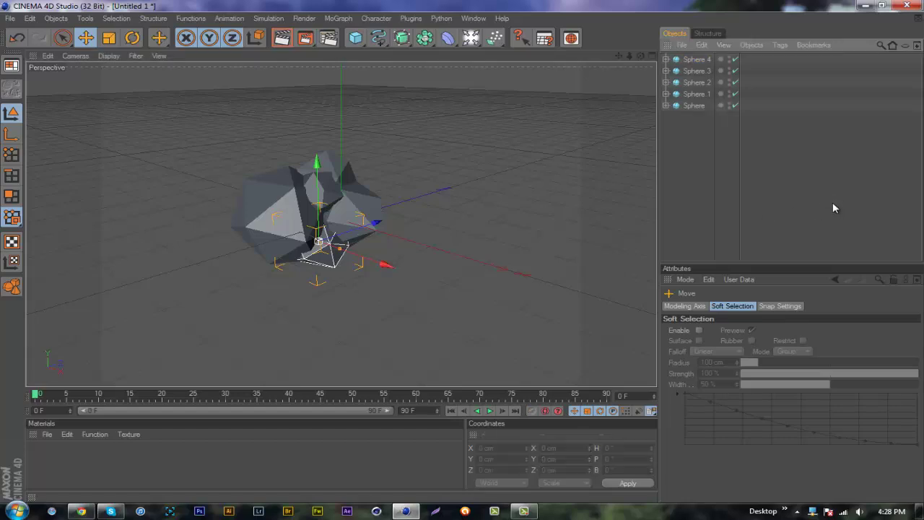
pyautogui.click(689, 59)
pyautogui.keyDown('shift'); pyautogui.click(694, 106); pyautogui.keyUp('shift')
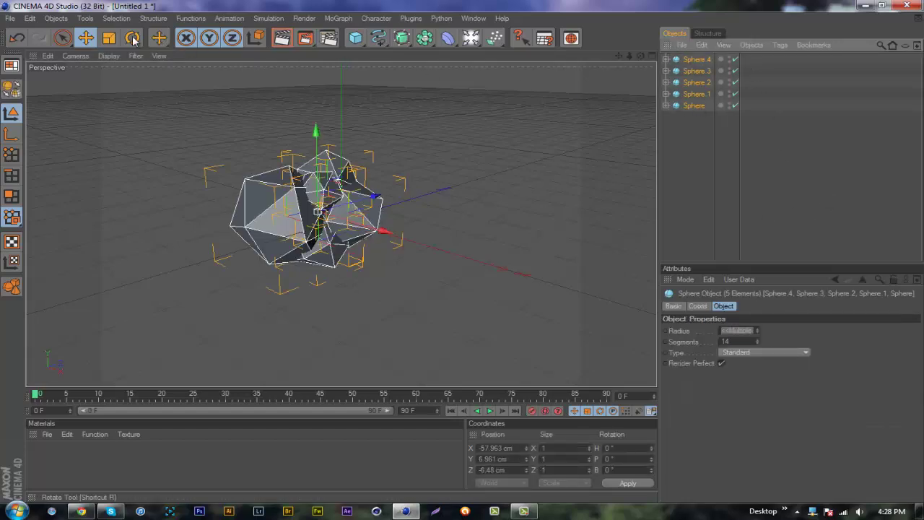
pyautogui.click(133, 38)
pyautogui.moveTo(302, 202); pyautogui.dragTo(289, 194)
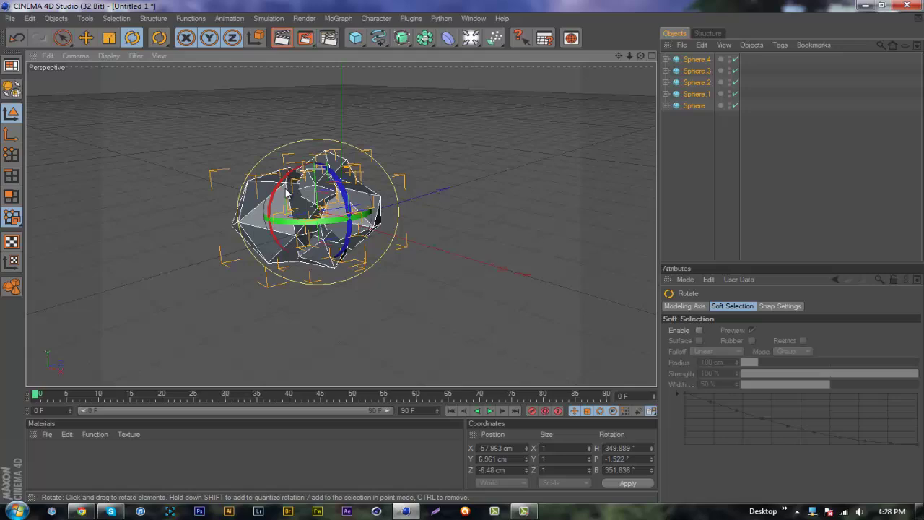
# Move the five-sphere clump toward the grid centre and deselect everything.
pyautogui.click(85, 39)
pyautogui.click(793, 168)
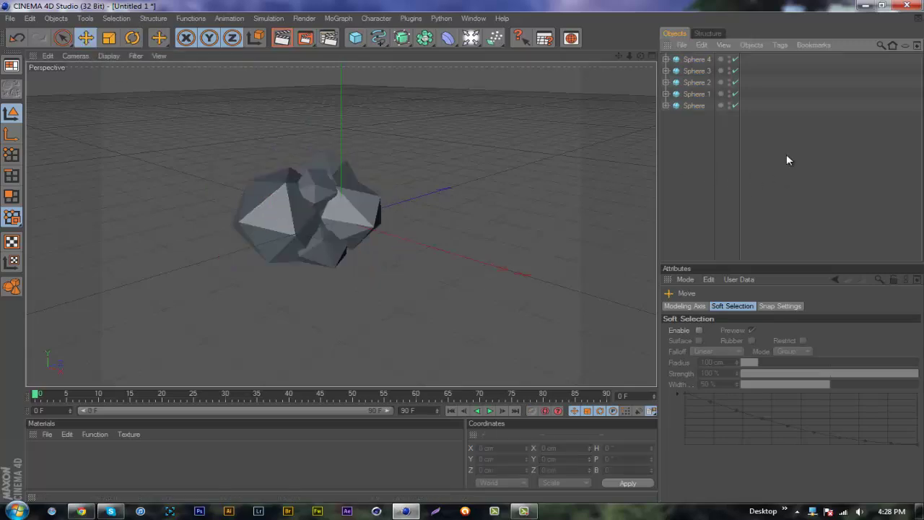
pyautogui.click(704, 60)
pyautogui.keyDown('shift'); pyautogui.click(693, 106); pyautogui.keyUp('shift')
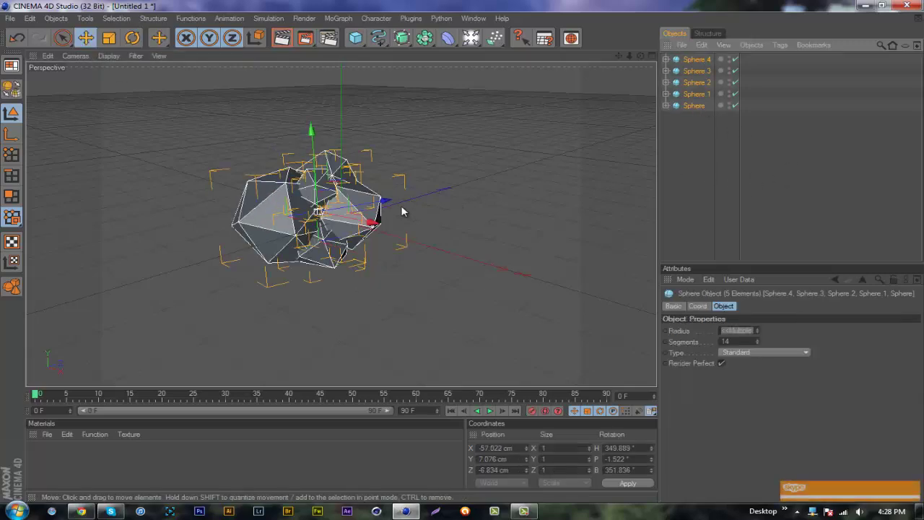
pyautogui.moveTo(390, 224)
pyautogui.mouseDown()
pyautogui.moveTo(464, 258)
pyautogui.moveTo(412, 207)
pyautogui.moveTo(464, 256)
pyautogui.moveTo(409, 225)
pyautogui.mouseUp()
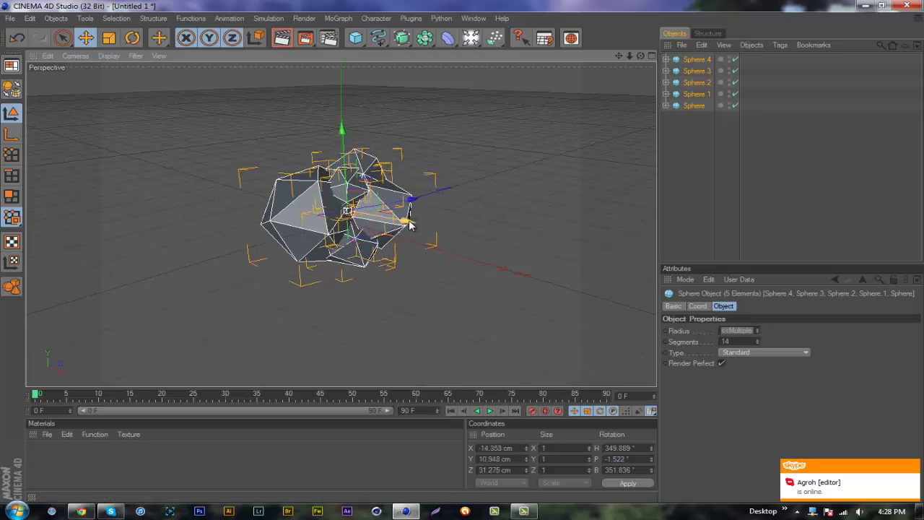
pyautogui.click(796, 179)
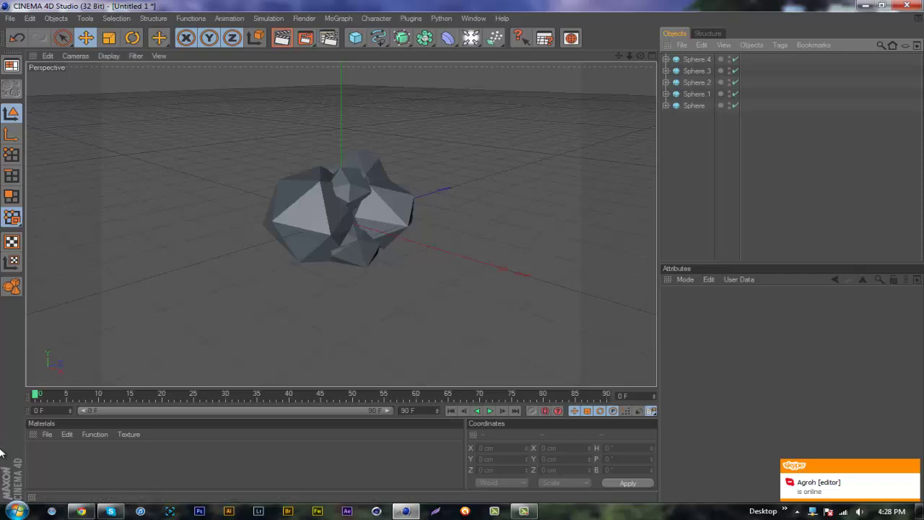
# Create a new material, Mat, with a Gradient shader in its Color channel.
pyautogui.doubleClick(45, 455)
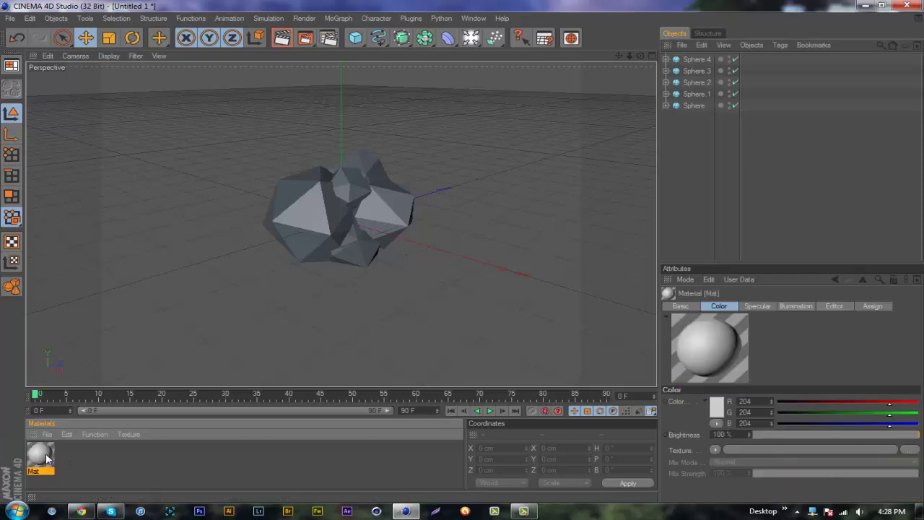
pyautogui.doubleClick(40, 454)
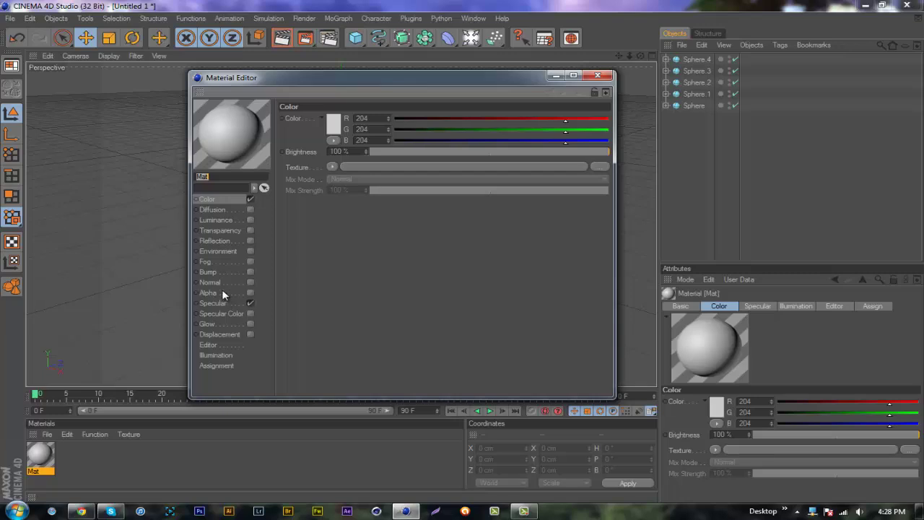
pyautogui.click(248, 306)
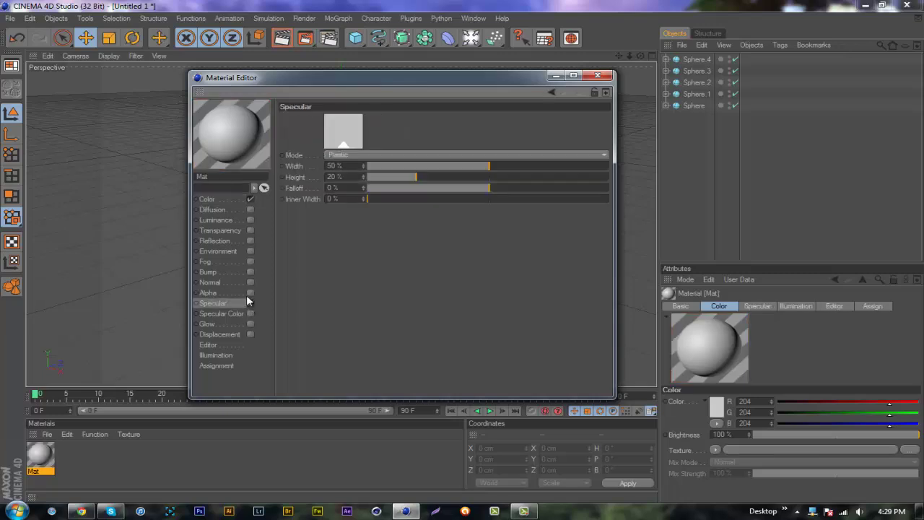
pyautogui.click(208, 200)
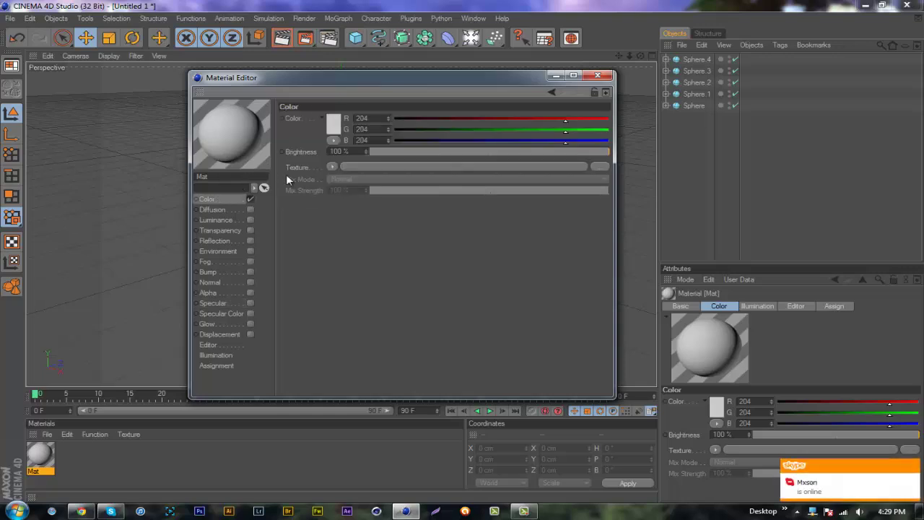
pyautogui.click(333, 167)
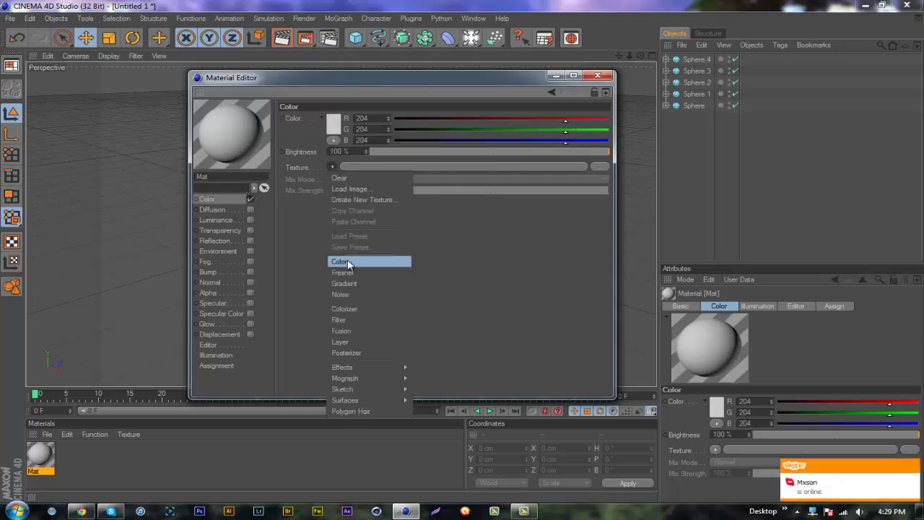
pyautogui.click(350, 282)
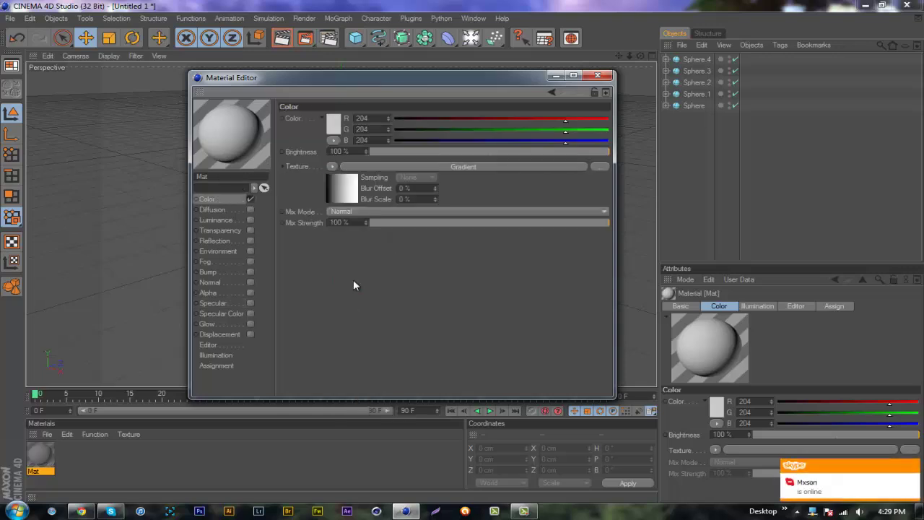
pyautogui.click(342, 188)
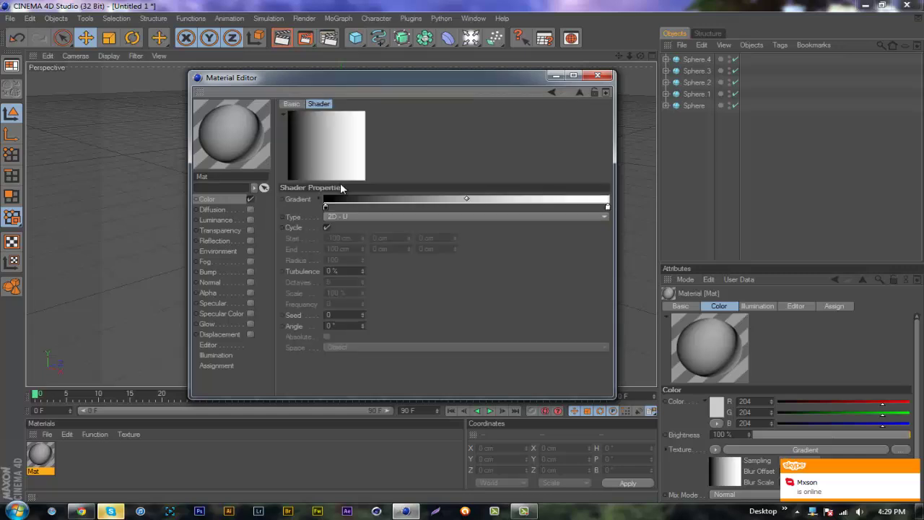
# Set the gradient's left and right knots to near-white.
pyautogui.click(325, 208)
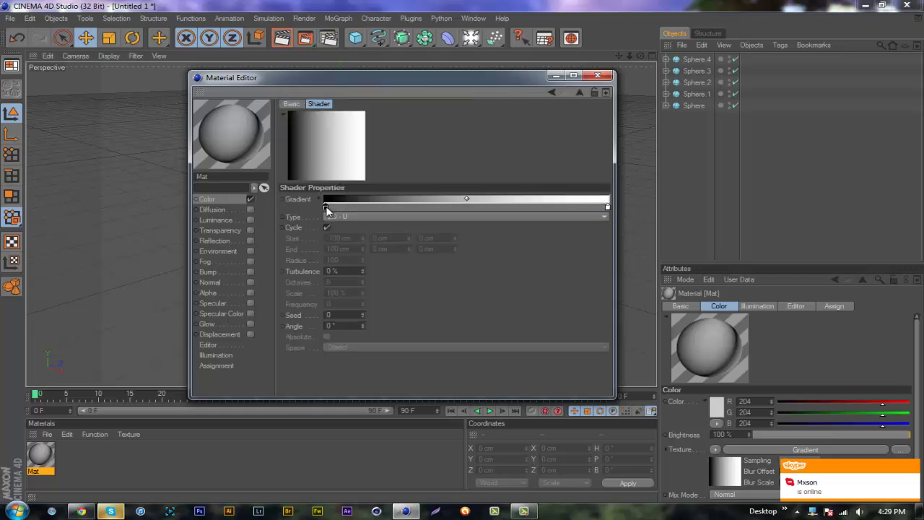
pyautogui.doubleClick(325, 208)
pyautogui.moveTo(287, 186); pyautogui.dragTo(252, 172)
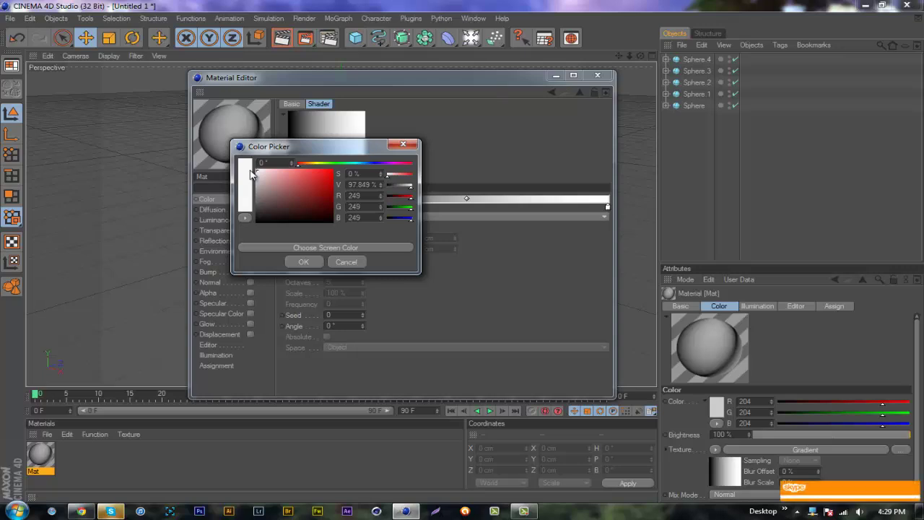
pyautogui.click(312, 247)
pyautogui.click(425, 250)
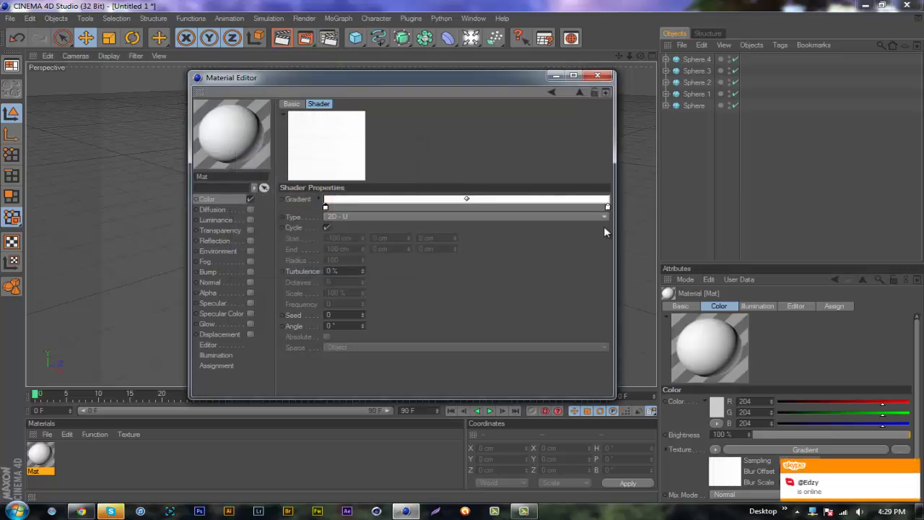
pyautogui.doubleClick(607, 207)
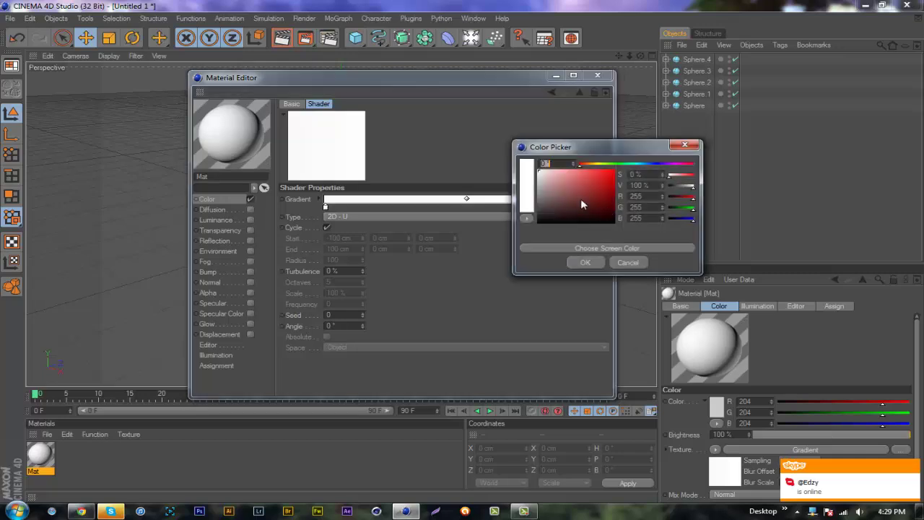
pyautogui.click(540, 176)
pyautogui.moveTo(538, 171); pyautogui.dragTo(536, 172)
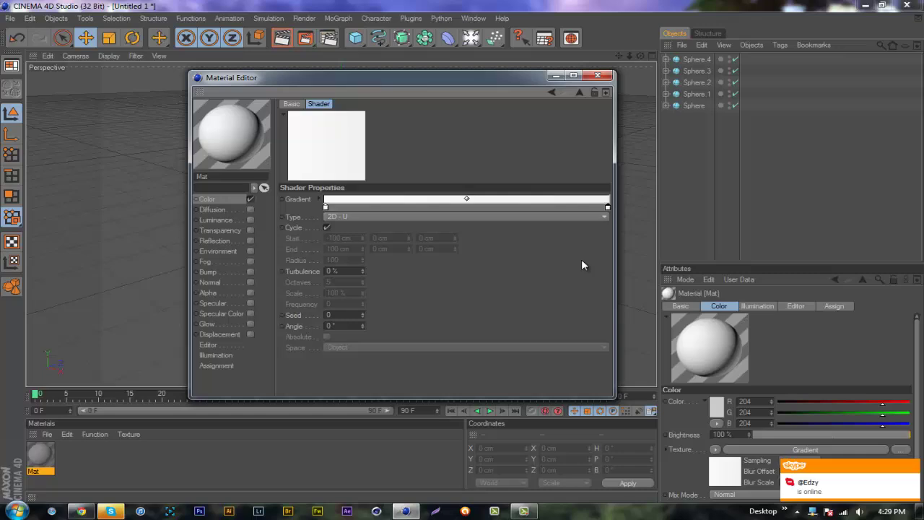
# Enable Mat's Transparency channel with 55% brightness.
pyautogui.click(220, 231)
pyautogui.click(250, 230)
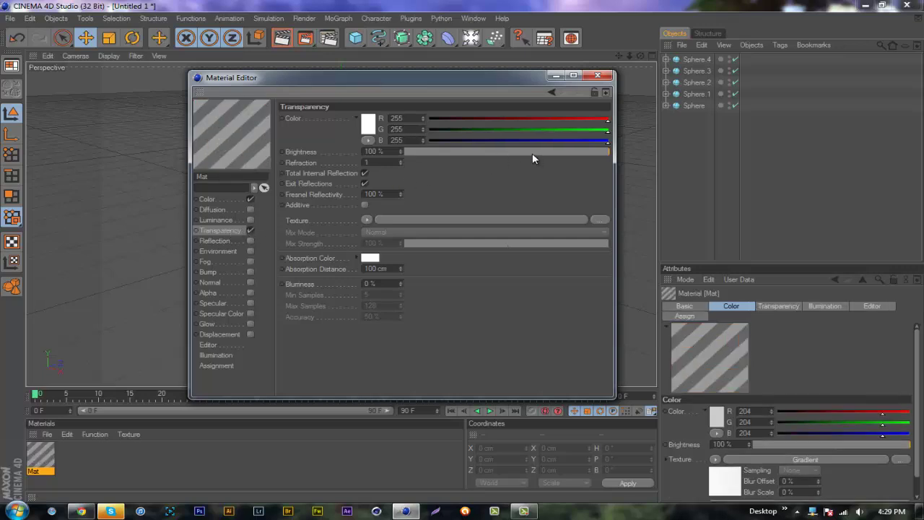
pyautogui.moveTo(535, 153); pyautogui.dragTo(521, 153)
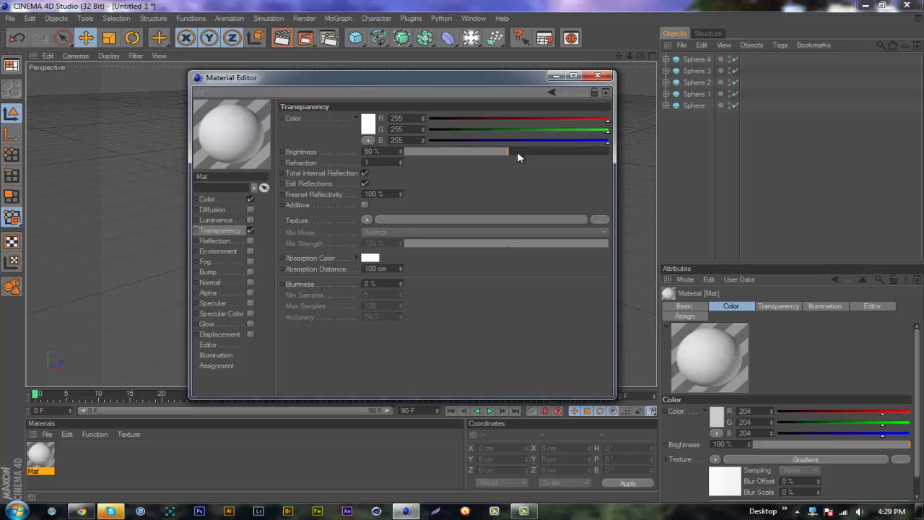
pyautogui.moveTo(388, 151); pyautogui.dragTo(348, 150)
pyautogui.write('55')
pyautogui.press('Return')
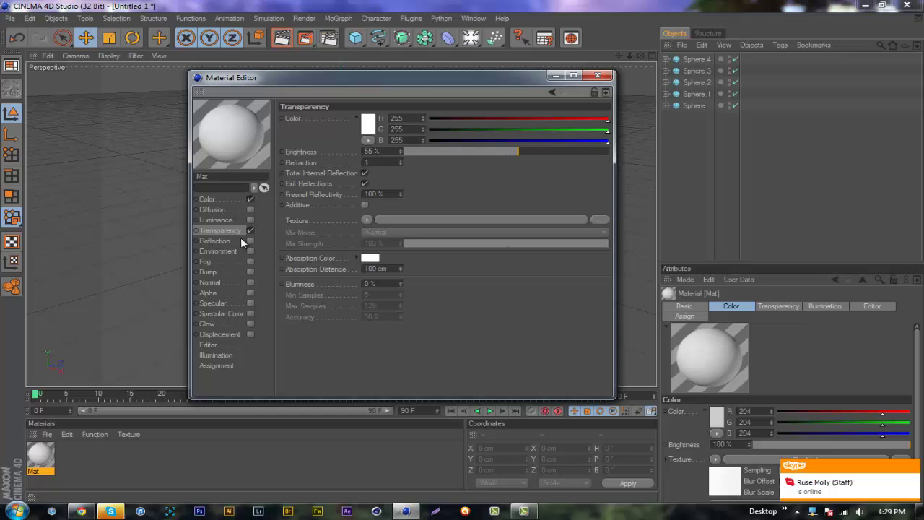
# Enable Reflection on Mat at 1% brightness.
pyautogui.click(210, 241)
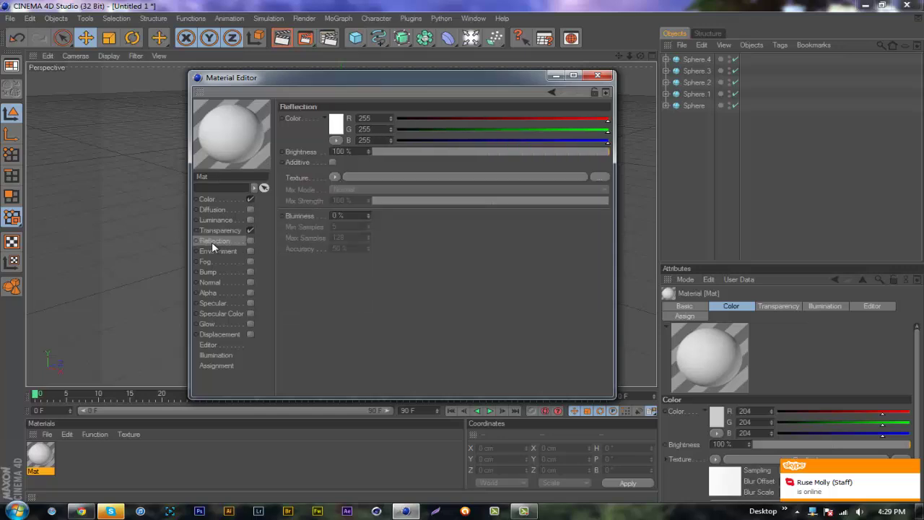
pyautogui.click(249, 240)
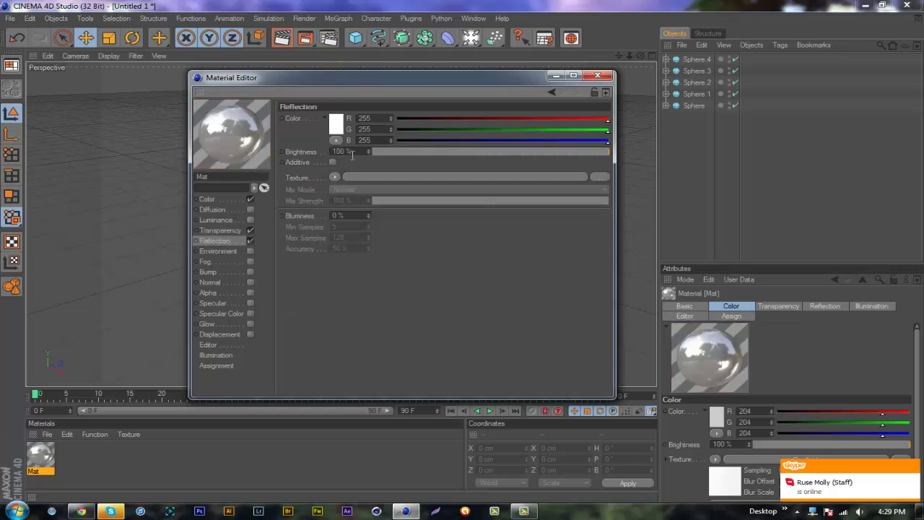
pyautogui.write('1')
pyautogui.press('Return')
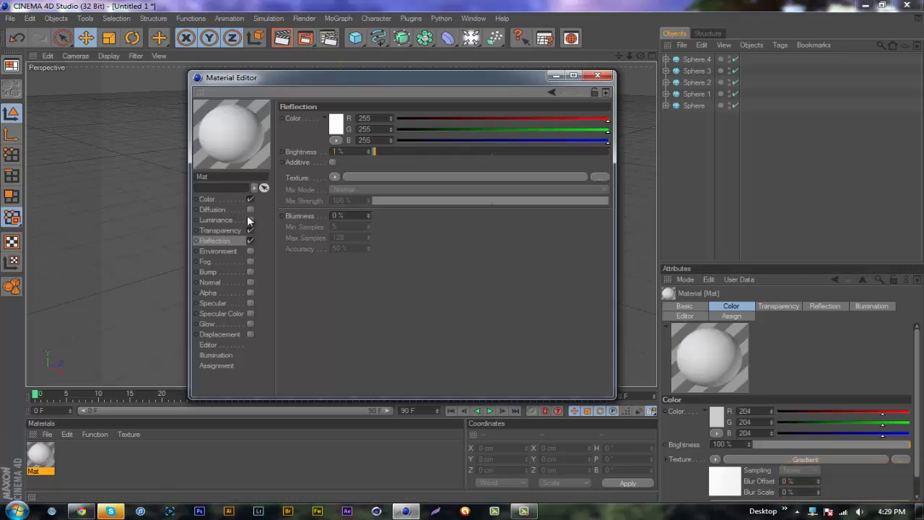
# Enable Fog on Mat at 50% brightness.
pyautogui.click(250, 261)
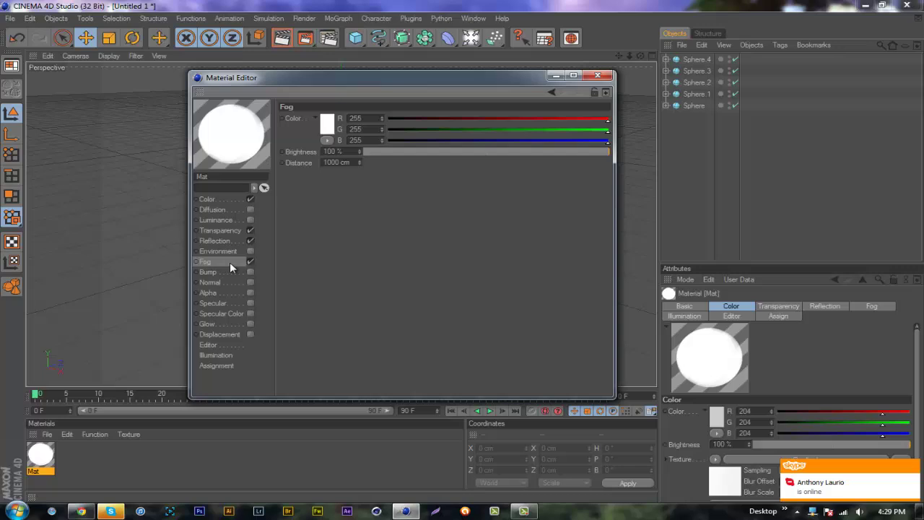
pyautogui.moveTo(428, 155); pyautogui.dragTo(363, 151)
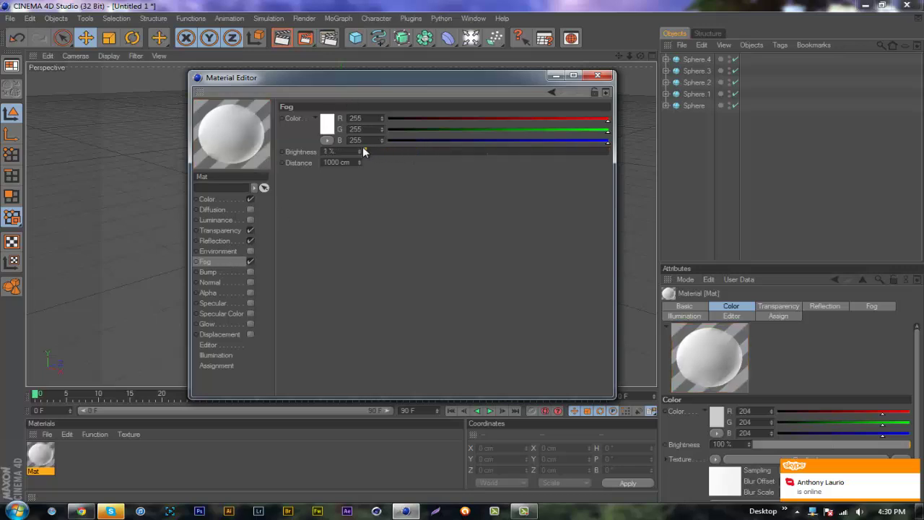
pyautogui.moveTo(363, 151); pyautogui.dragTo(486, 152)
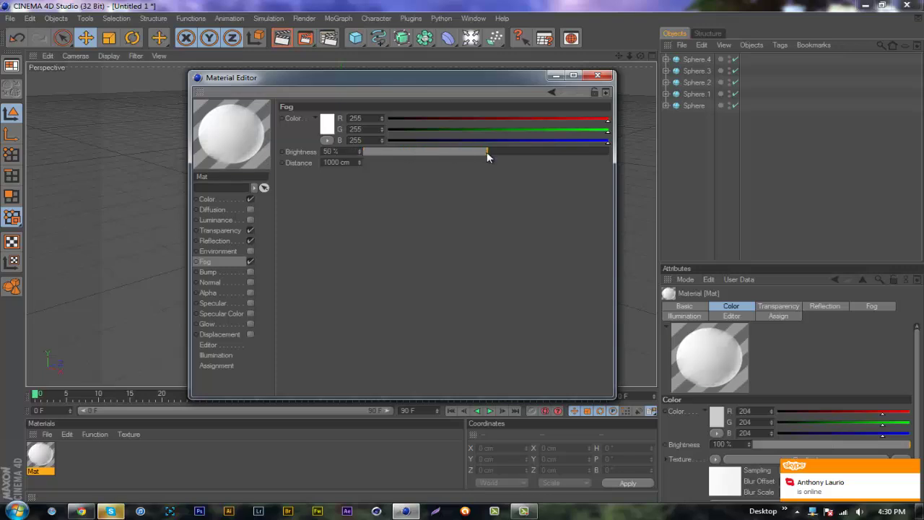
# Apply Mat to all five spheres and check a test render of the cluster.
pyautogui.click(597, 75)
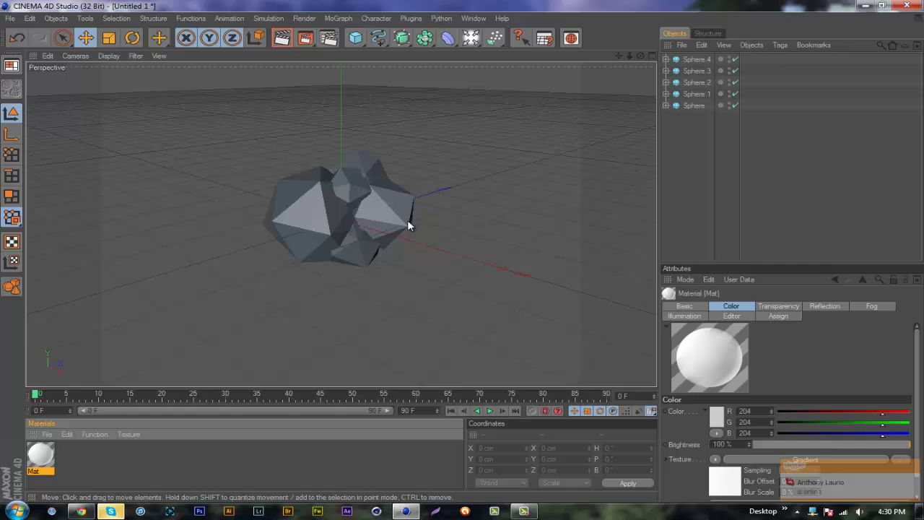
pyautogui.moveTo(48, 455)
pyautogui.mouseDown()
pyautogui.moveTo(698, 61)
pyautogui.moveTo(701, 71)
pyautogui.mouseUp()
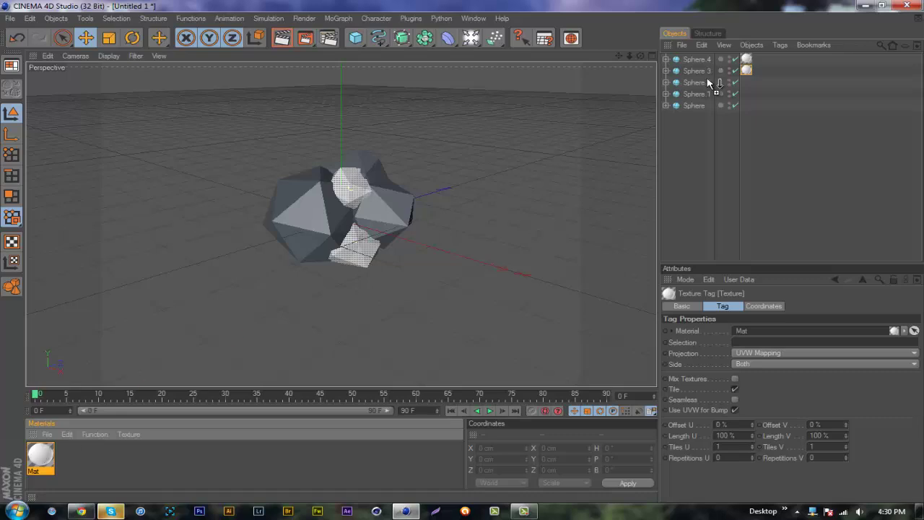
pyautogui.moveTo(41, 454)
pyautogui.mouseDown()
pyautogui.moveTo(700, 82)
pyautogui.moveTo(697, 94)
pyautogui.mouseUp()
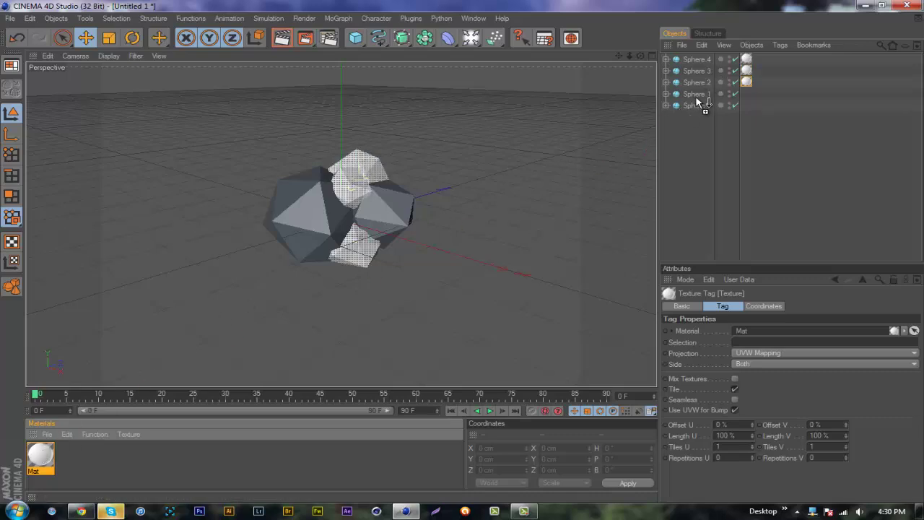
pyautogui.moveTo(40, 455); pyautogui.dragTo(704, 107)
pyautogui.click(812, 176)
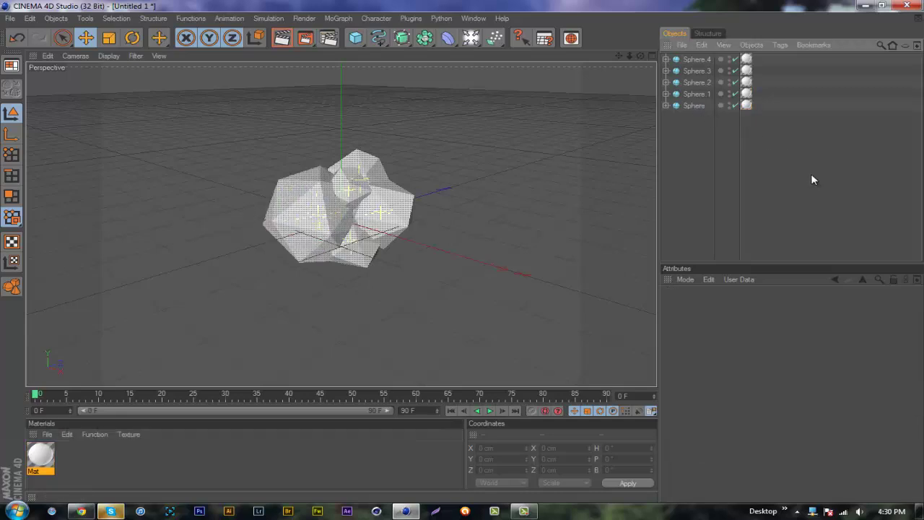
pyautogui.click(284, 39)
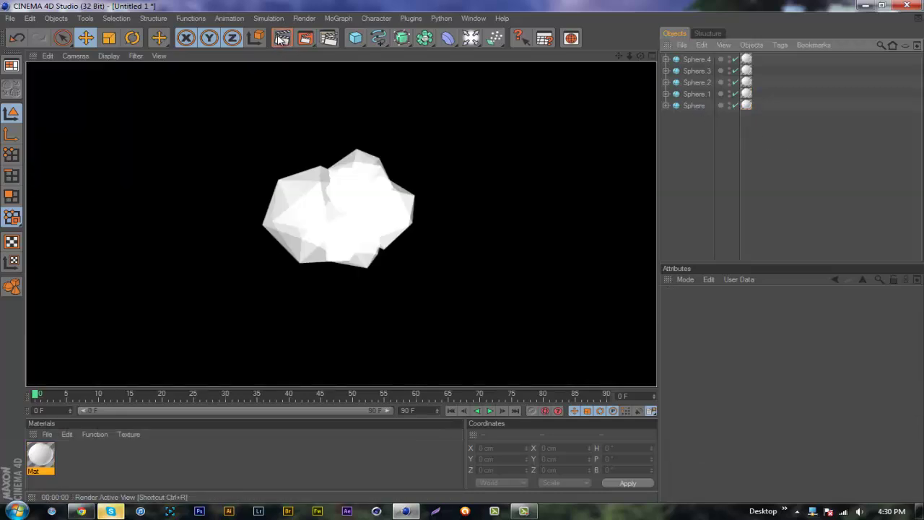
pyautogui.click(471, 156)
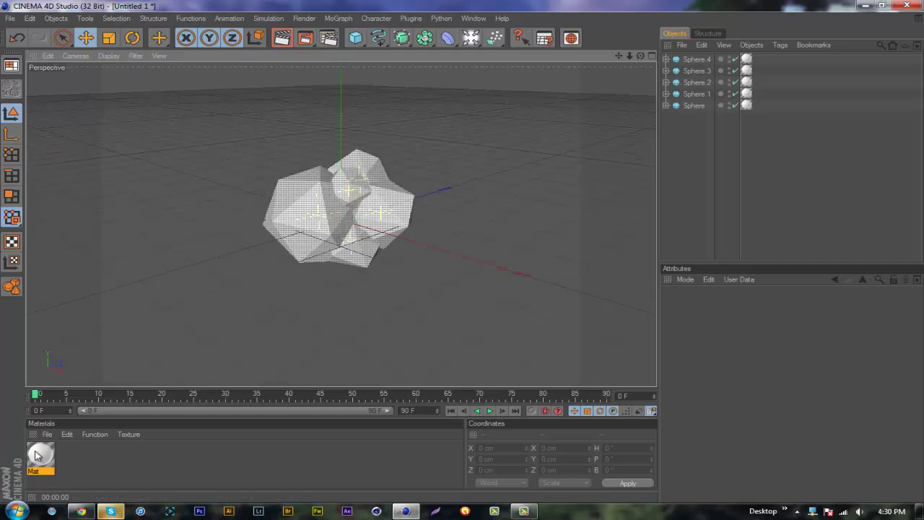
# Inspect Mat's settings, then re-render the view and clear the result.
pyautogui.doubleClick(36, 453)
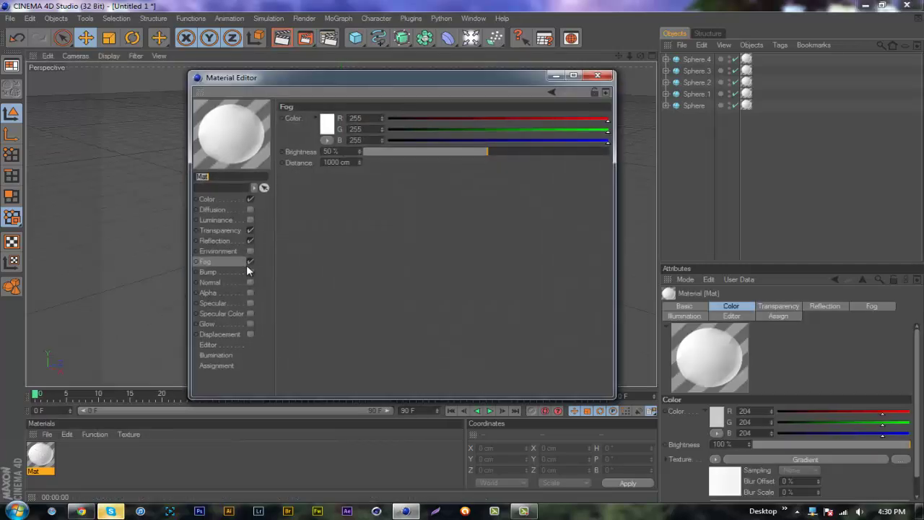
pyautogui.click(597, 75)
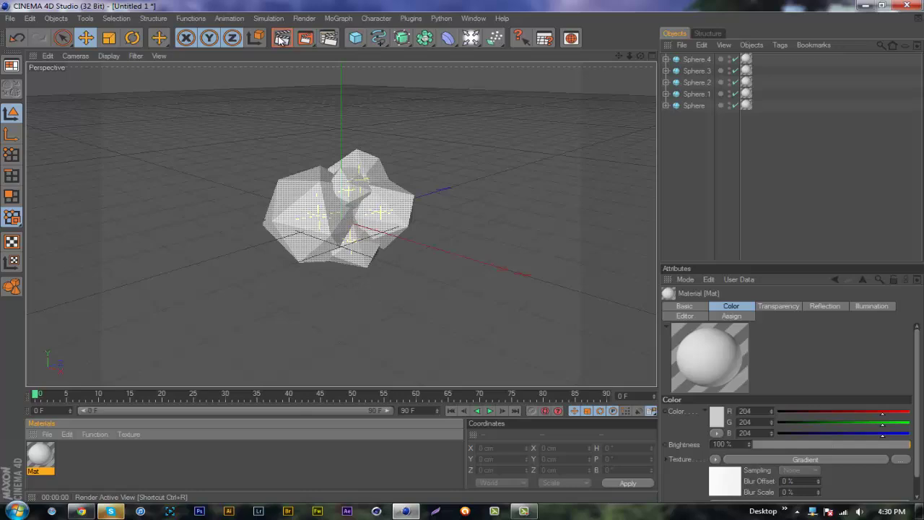
pyautogui.click(281, 38)
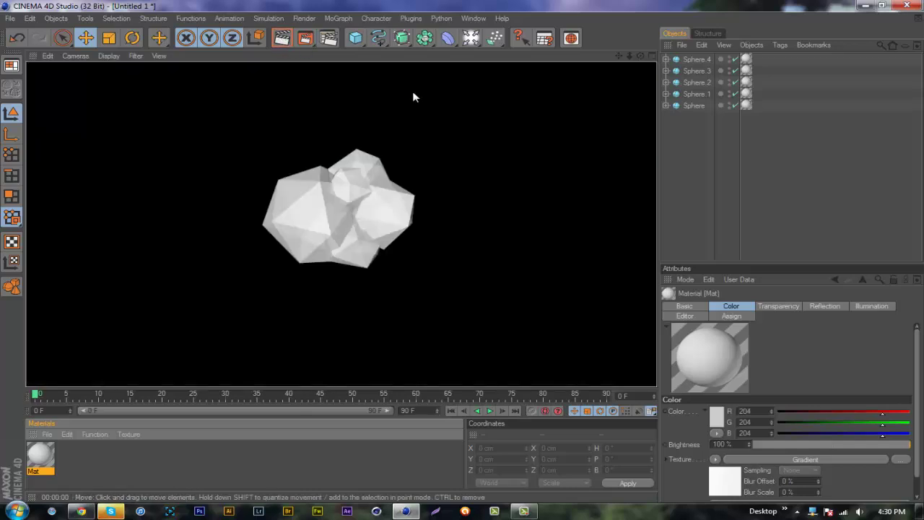
pyautogui.click(466, 134)
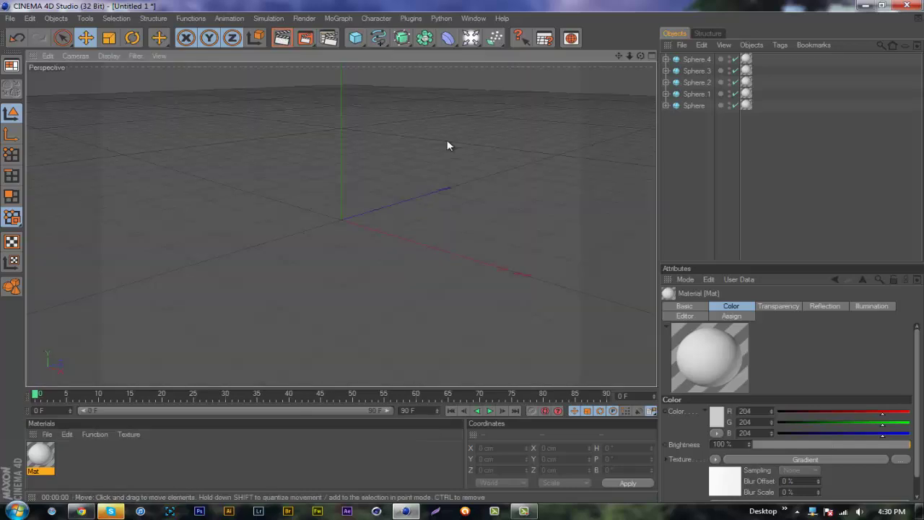
# Turn off Mat's transparency and reflection and render the solid white cloud on black.
pyautogui.doubleClick(37, 456)
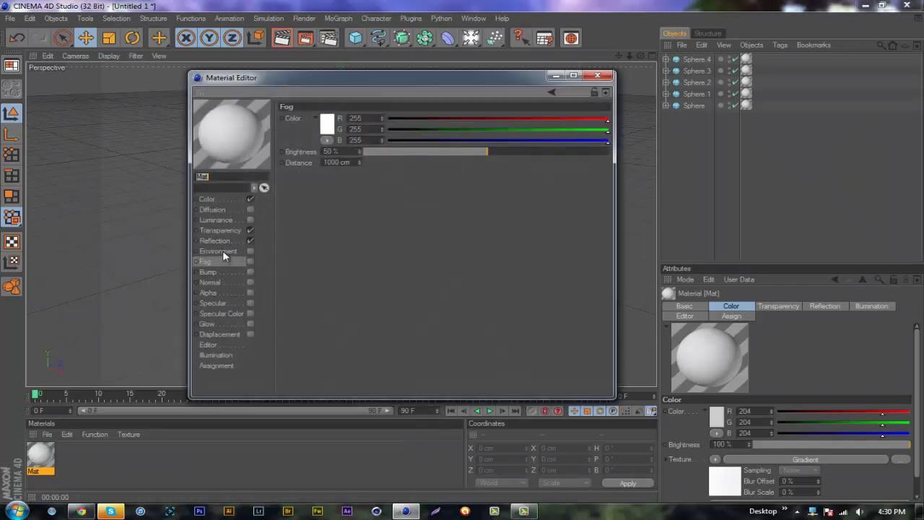
pyautogui.click(249, 240)
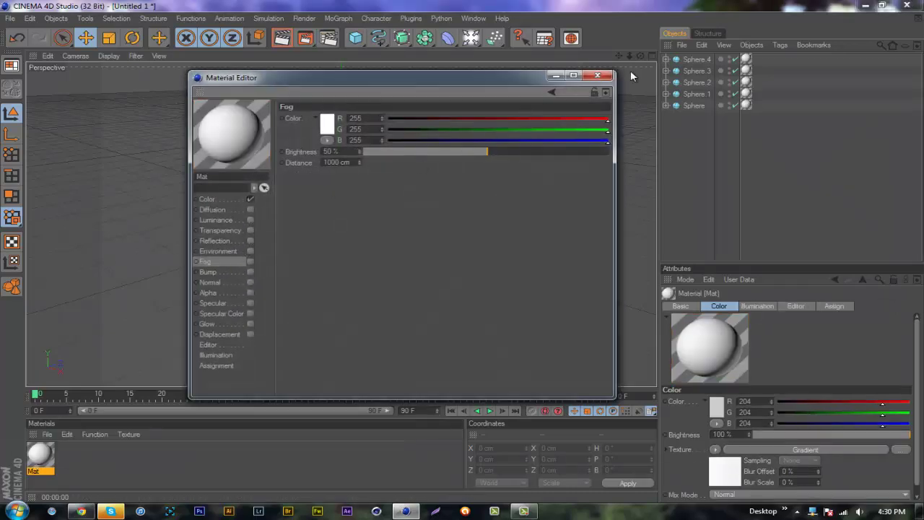
pyautogui.click(599, 78)
pyautogui.click(281, 38)
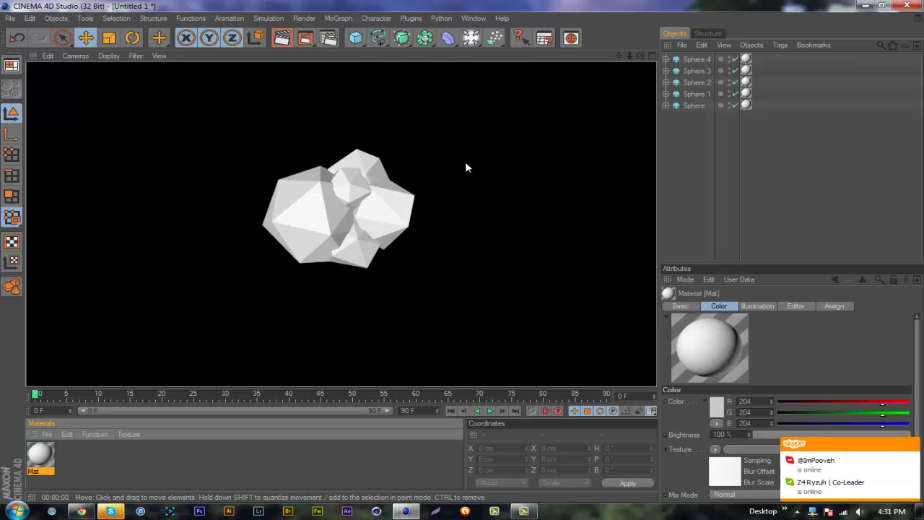
# Dismiss the Render Active View result to show the white faceted cloud on the grid.
pyautogui.click(471, 163)
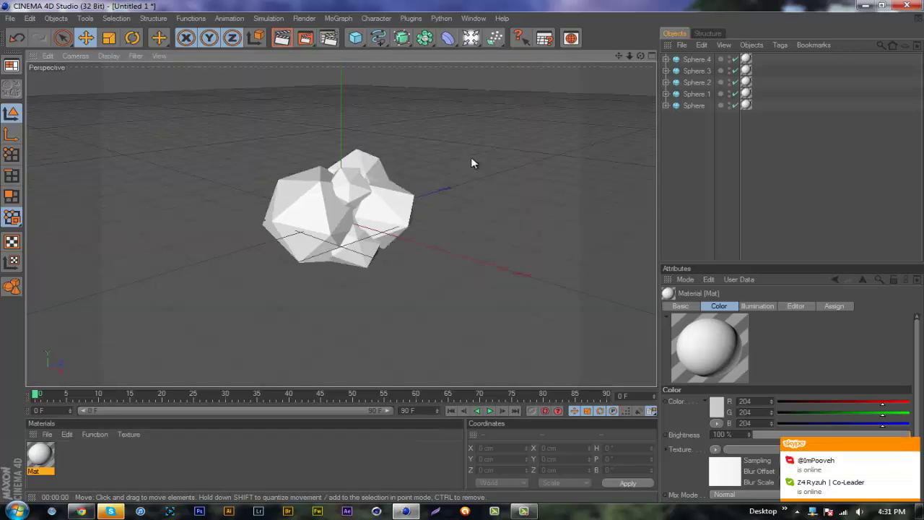